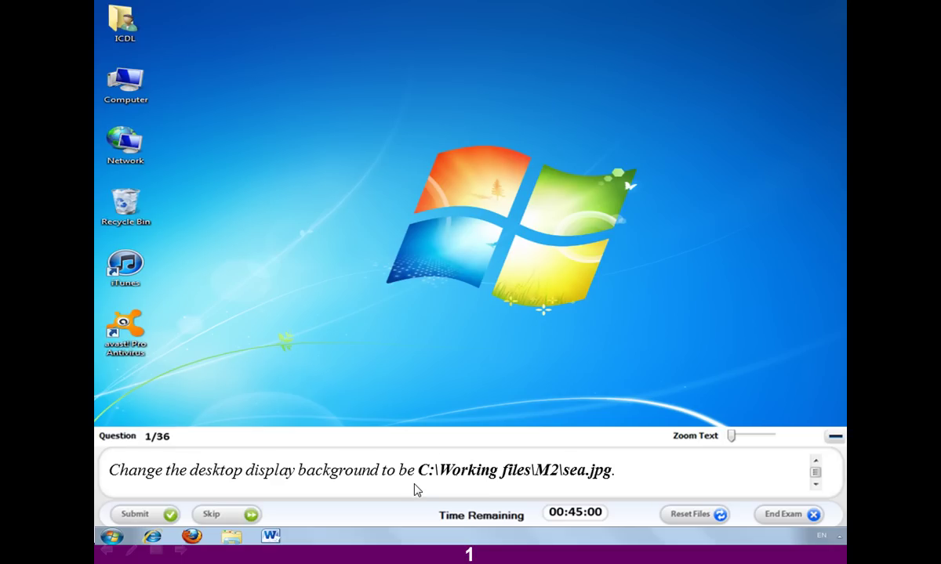
Open the desktop background settings from Personalization and start browsing for the picture C:\Working files\M2\sea.jpg.
right_click(424, 247)
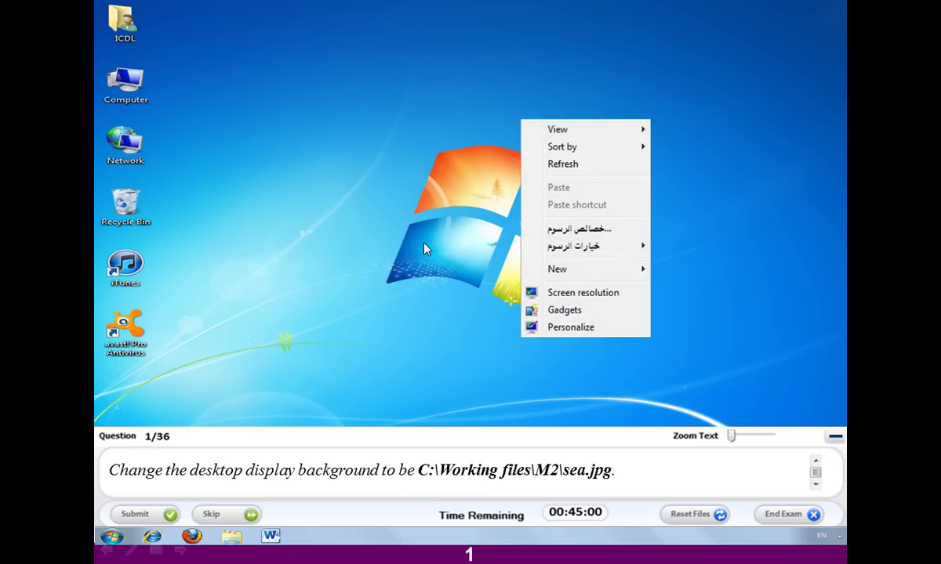
key(Up)
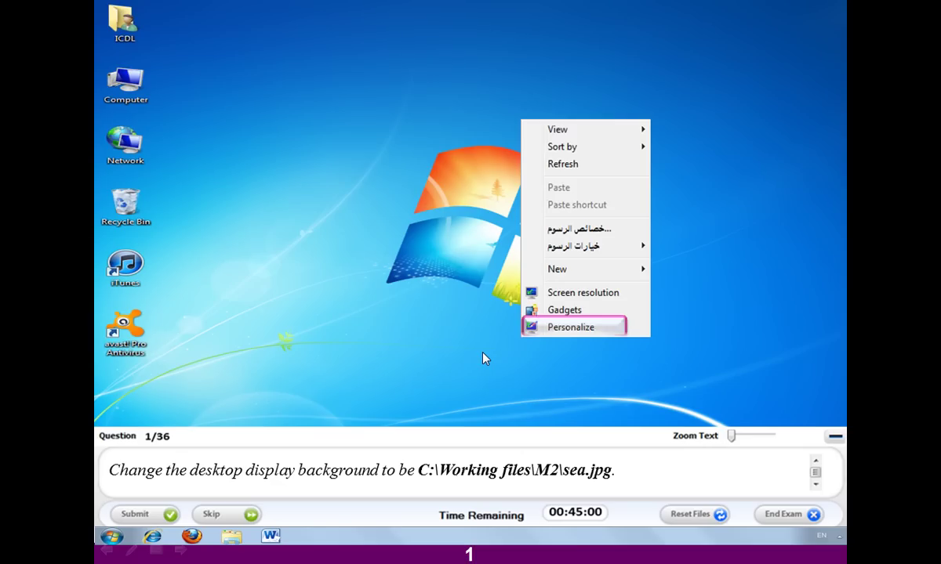
key(Return)
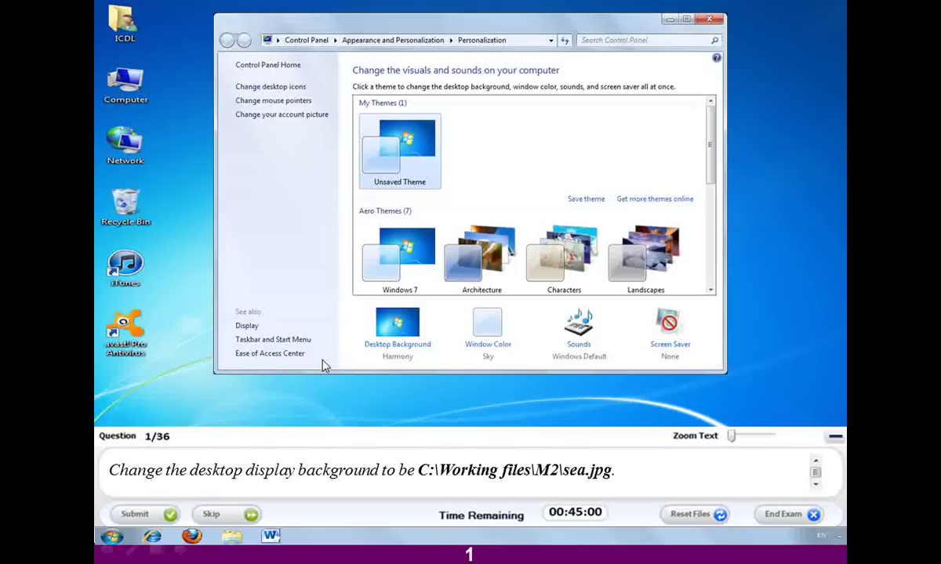
key(Tab)
key(Return)
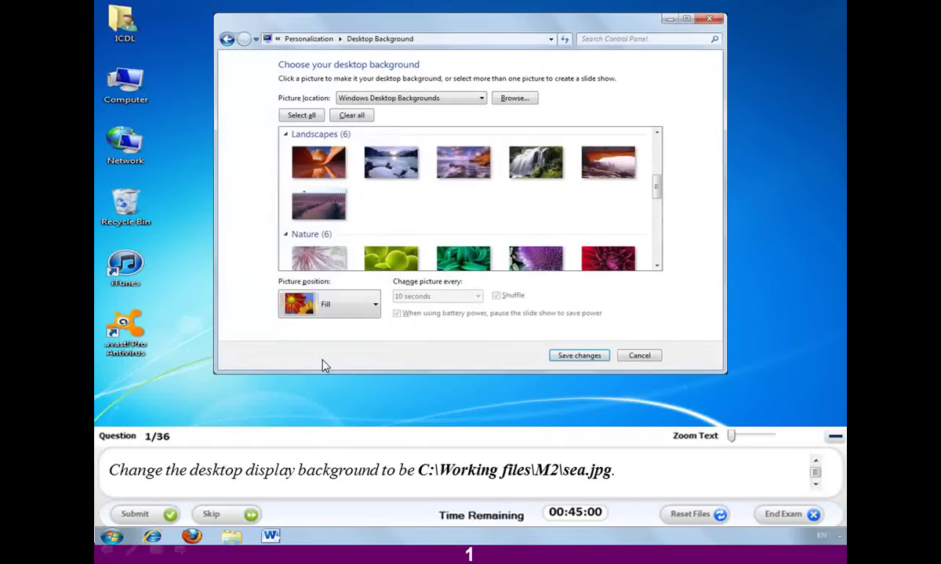
click(515, 99)
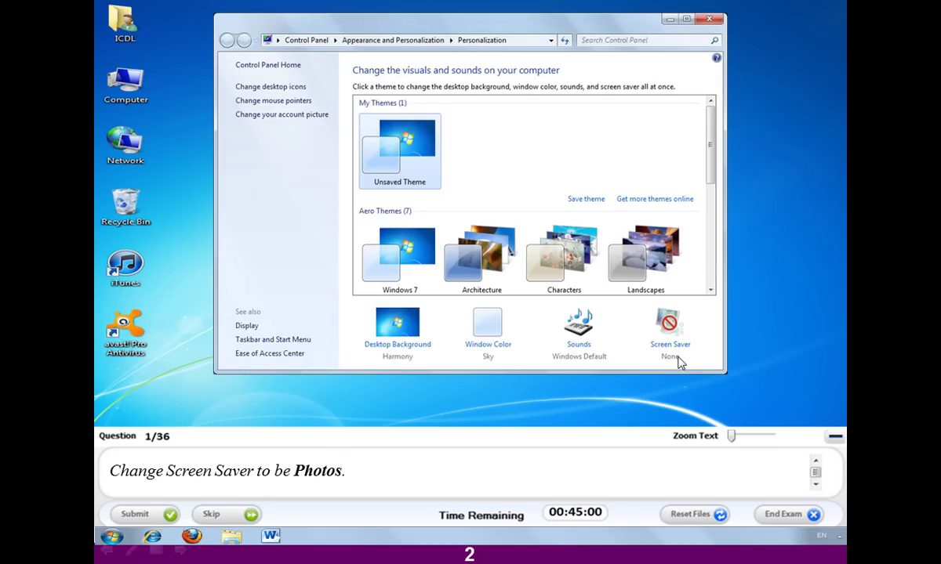
Open the Screen Saver settings from Personalization and show the available screen savers.
click(671, 361)
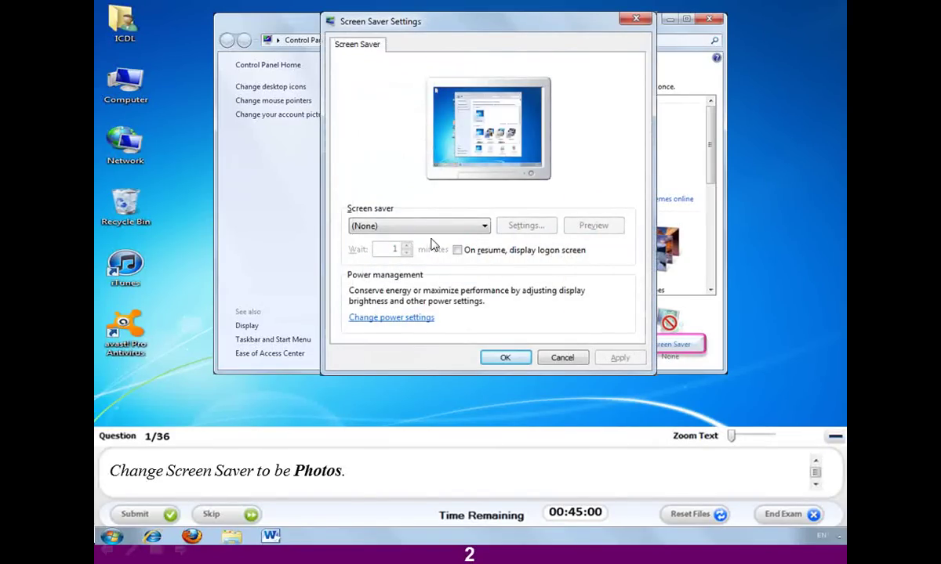
click(449, 232)
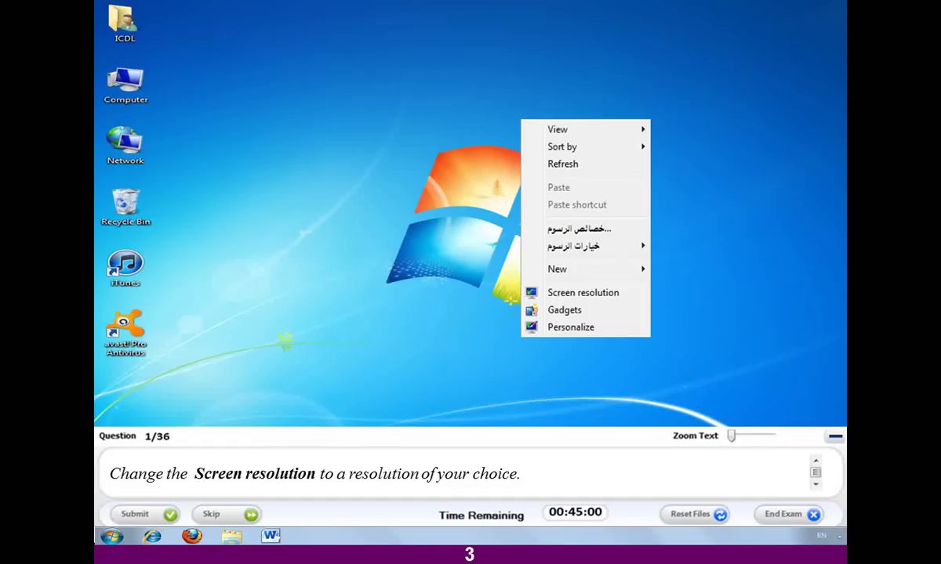
Open the screen resolution settings and set the display resolution to 1024 × 768.
click(590, 297)
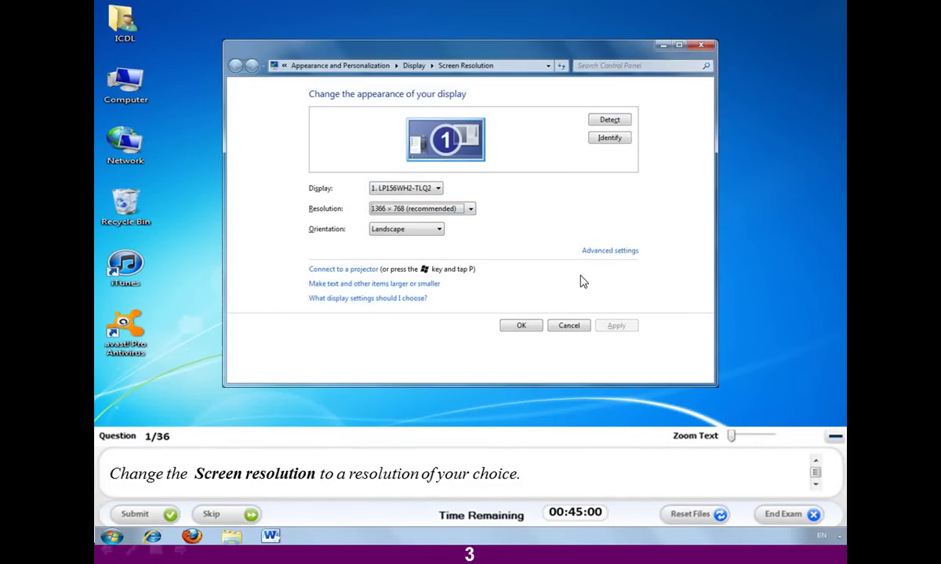
click(470, 209)
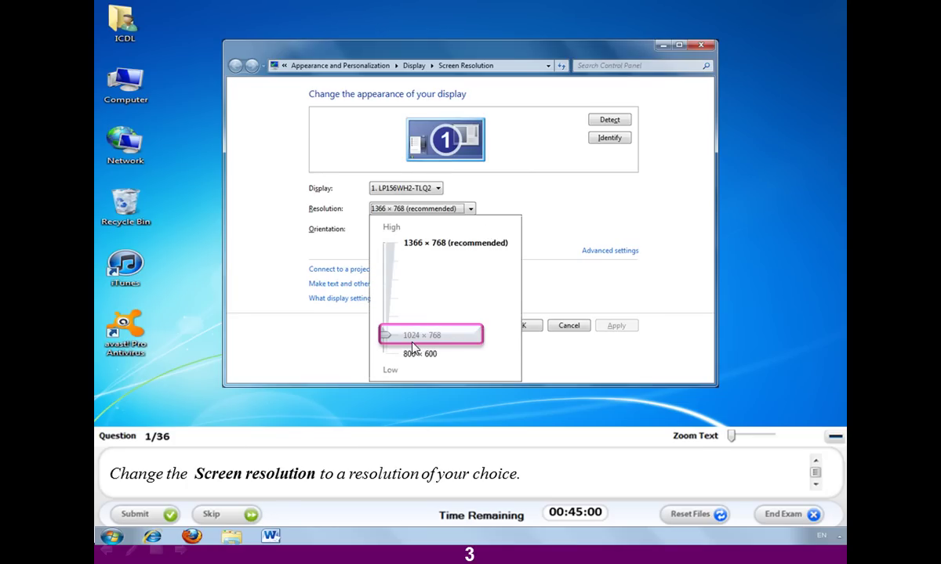
click(413, 348)
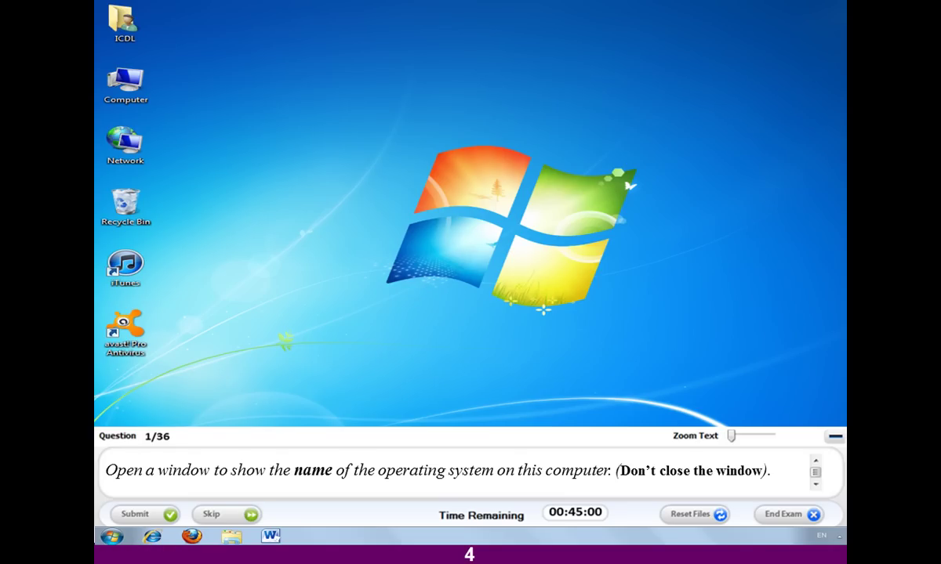
Open the System window under System and Security in Control Panel to show the operating system's name.
click(111, 537)
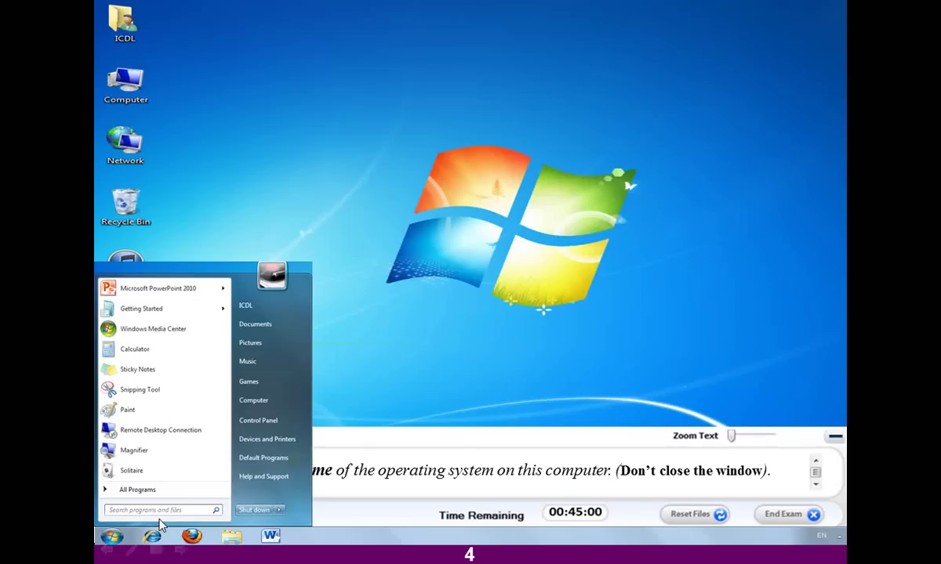
click(280, 424)
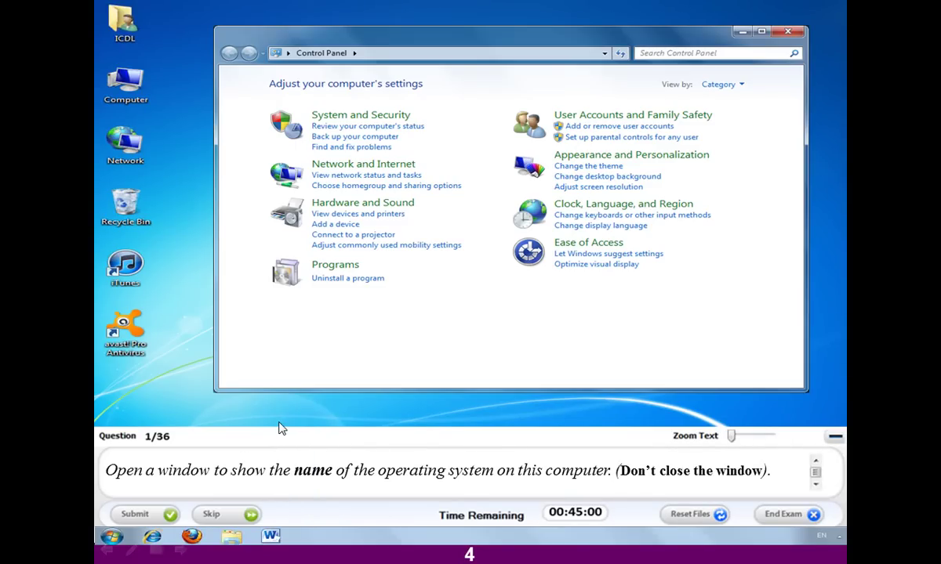
click(357, 116)
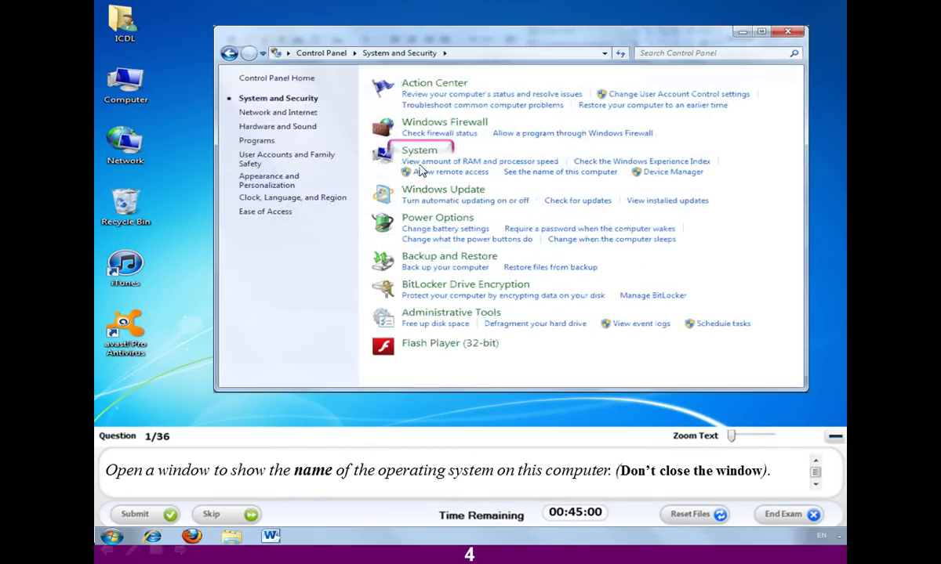
click(419, 151)
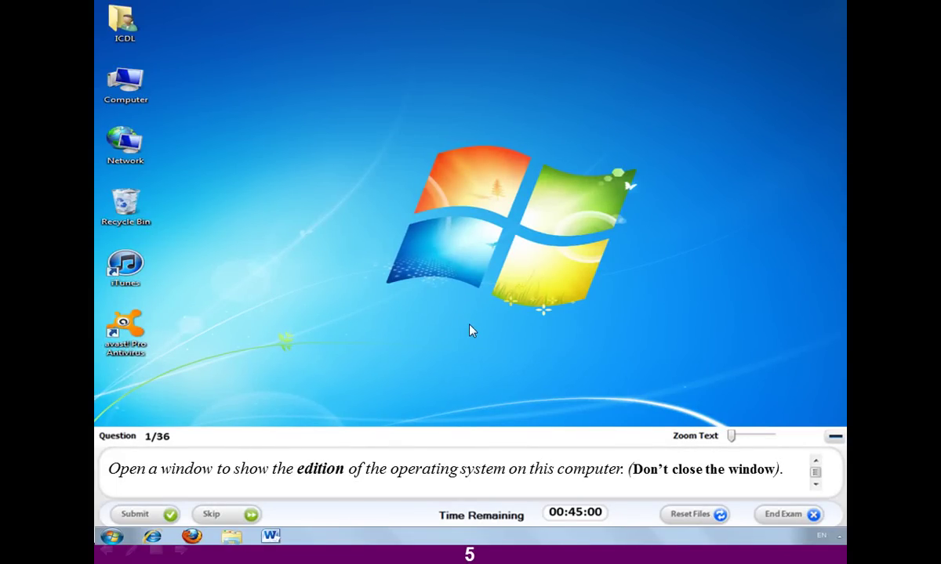
Open the System window through Control Panel to show the edition of the operating system.
key(super)
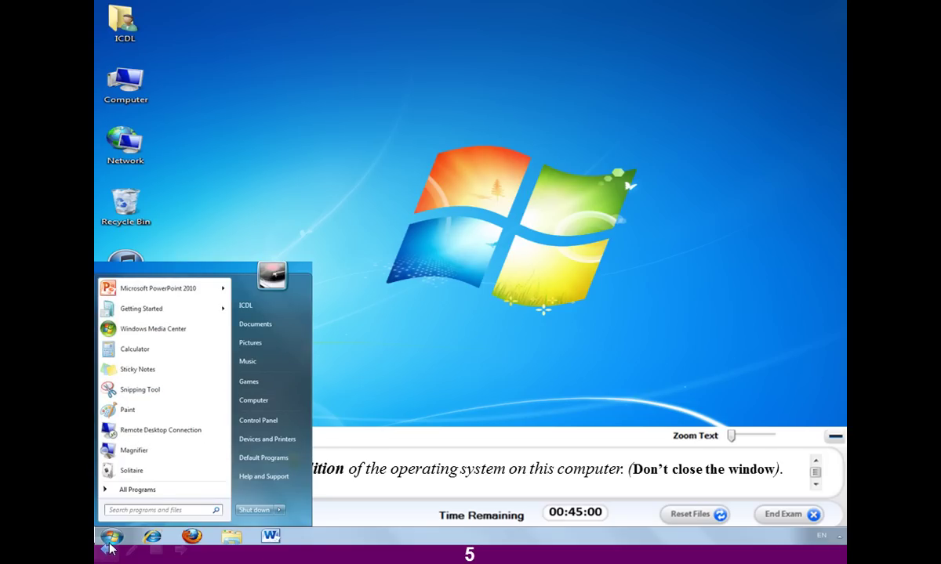
click(265, 421)
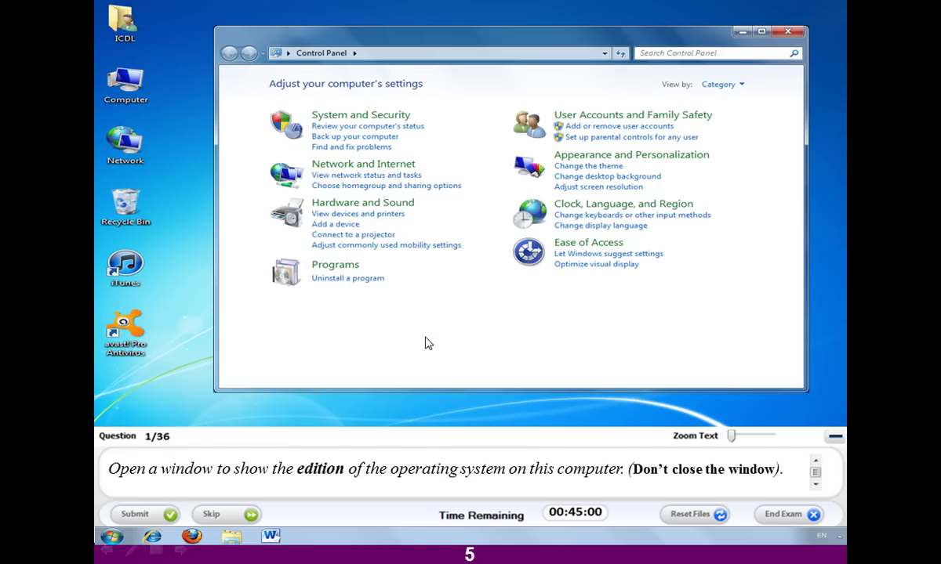
click(363, 115)
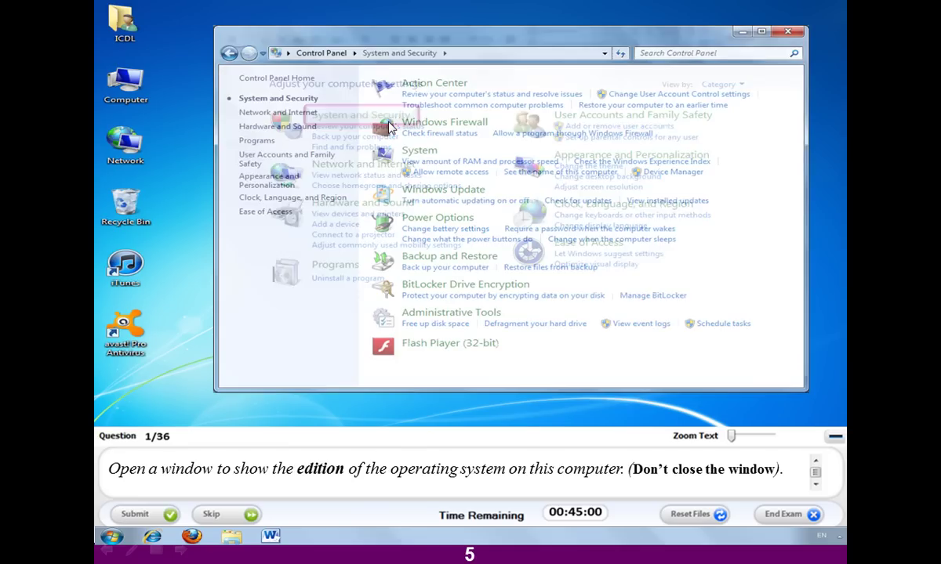
click(419, 150)
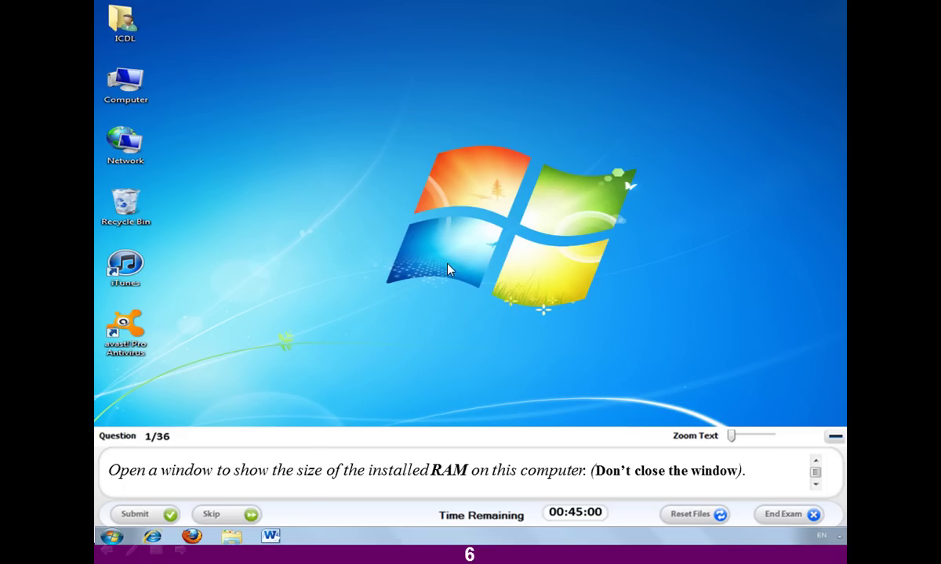
Open the System window through Control Panel to show the size of the installed RAM.
click(106, 539)
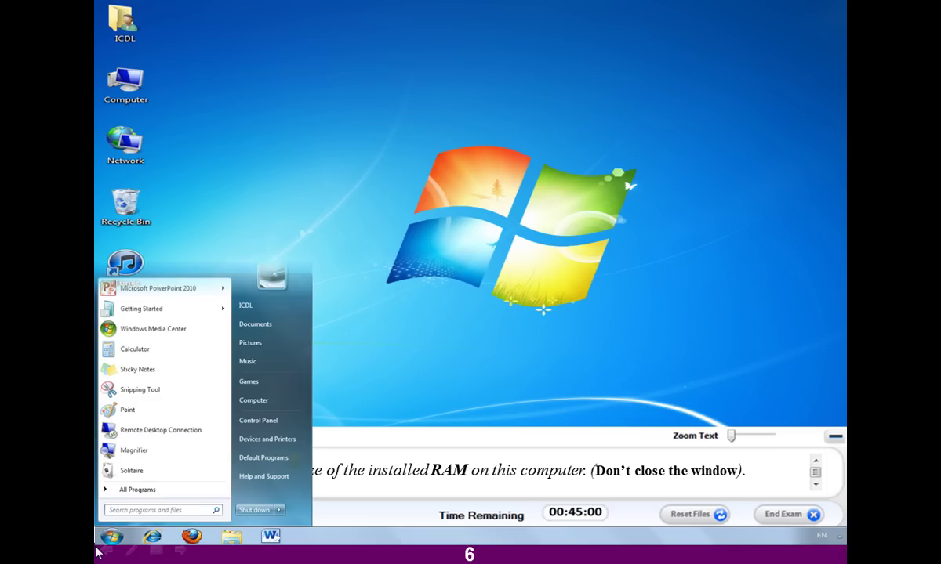
click(286, 421)
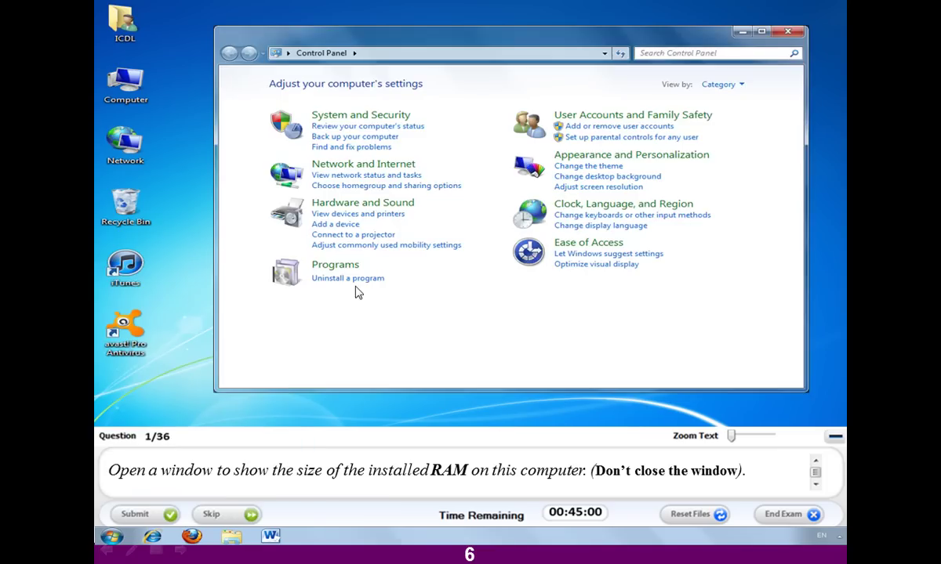
click(360, 115)
click(365, 149)
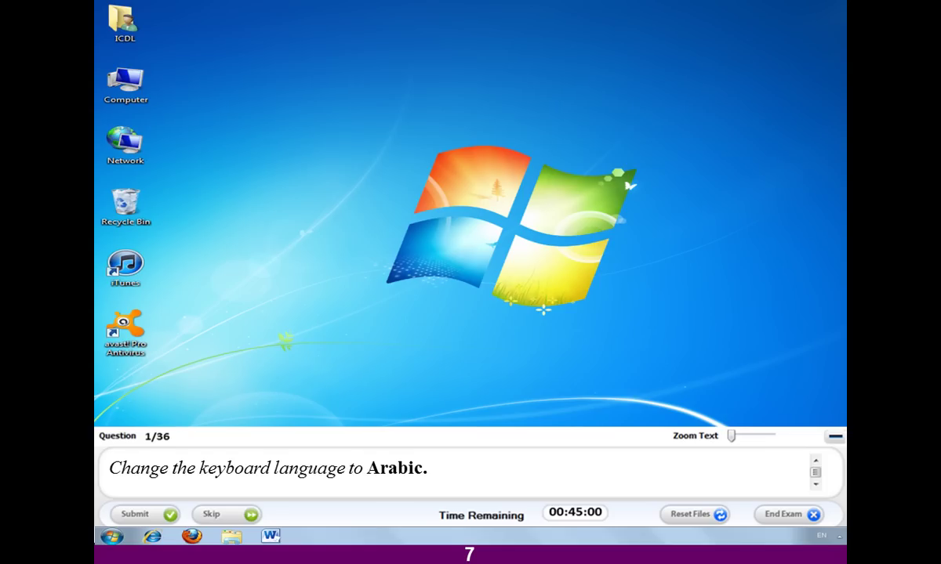
Open the settings for changing keyboards or other input methods under Clock, Language, and Region in Control Panel.
key(super)
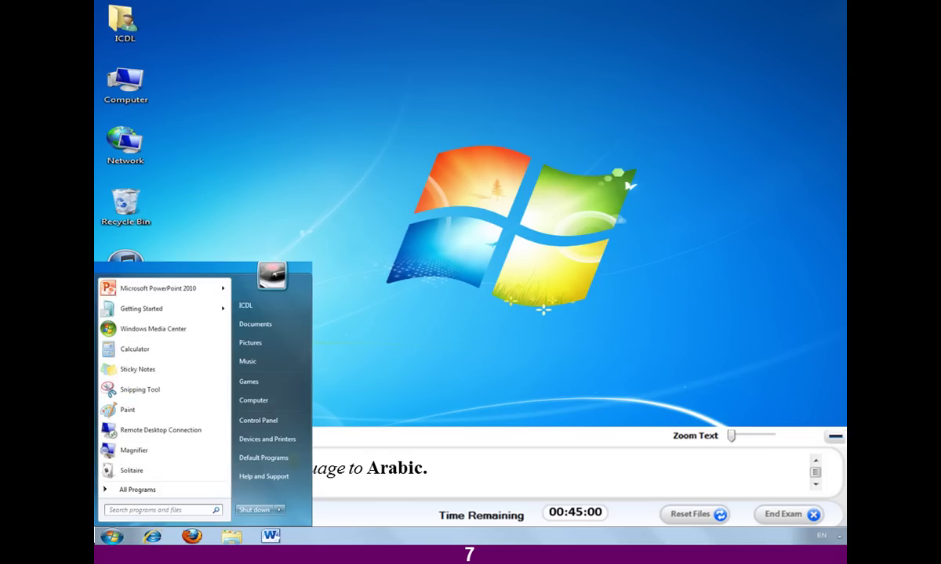
click(258, 420)
click(631, 215)
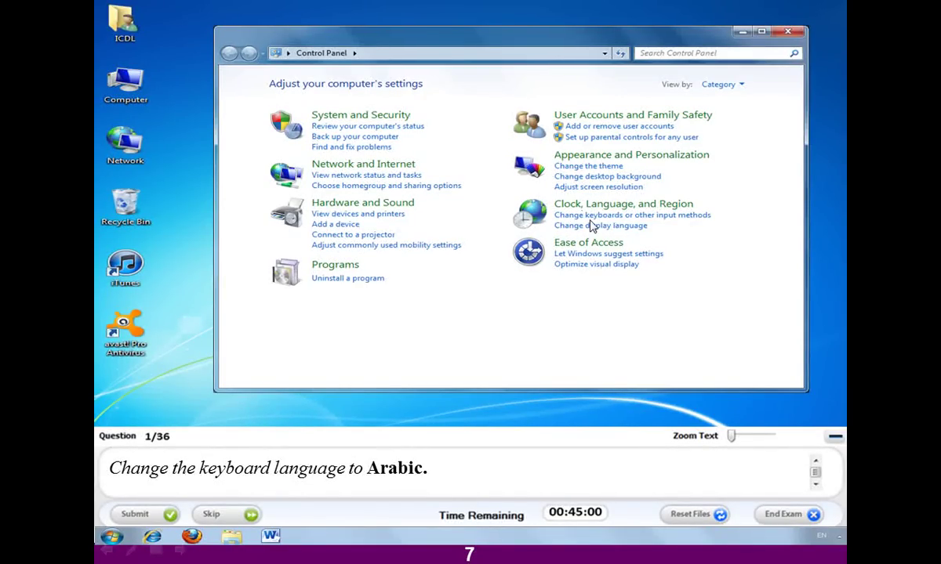
click(686, 215)
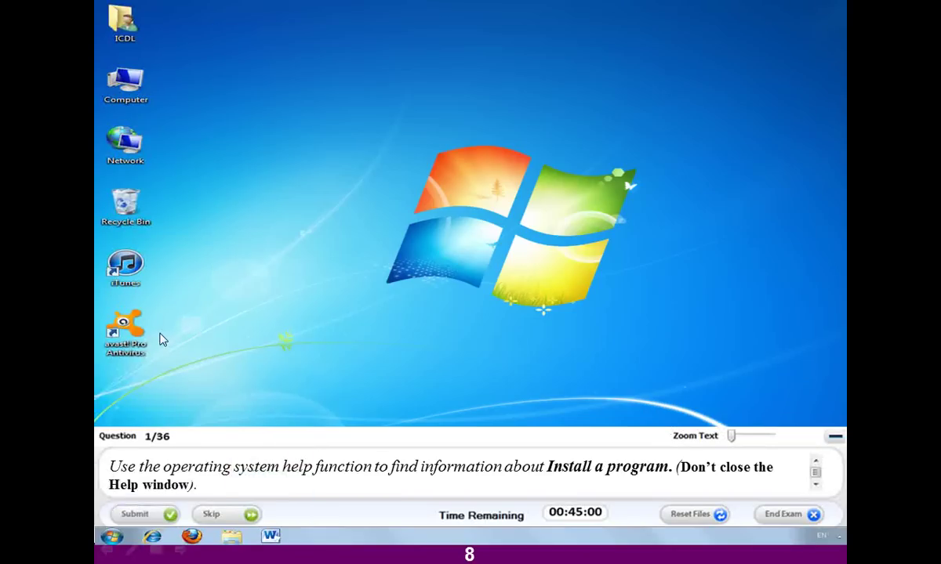
Open Windows Help and Support and search for information about "Install a program".
key(super)
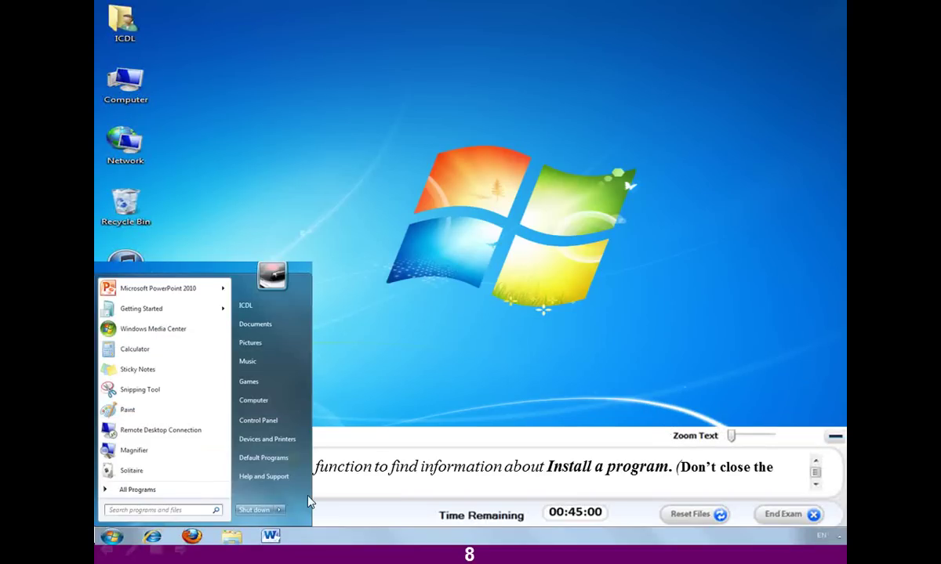
click(263, 479)
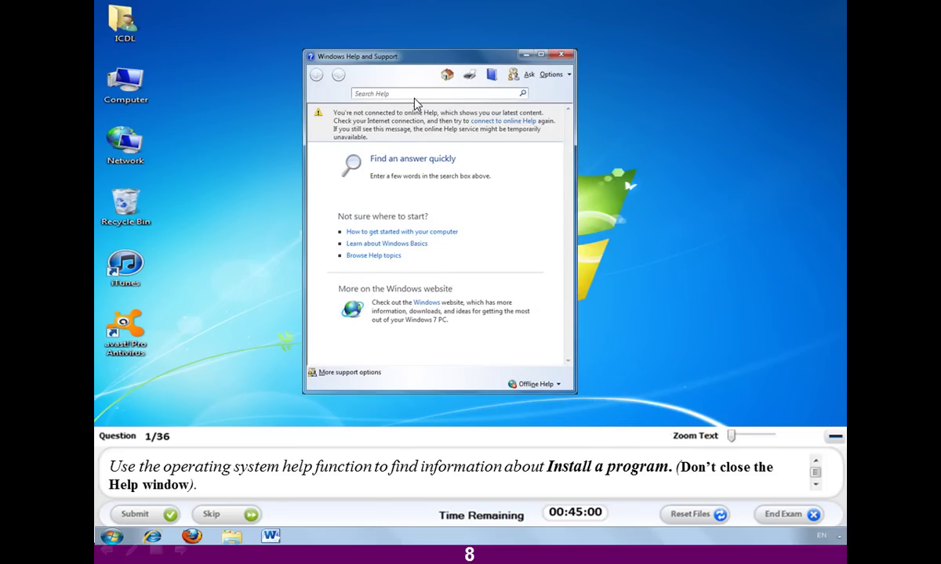
text(Install a program)
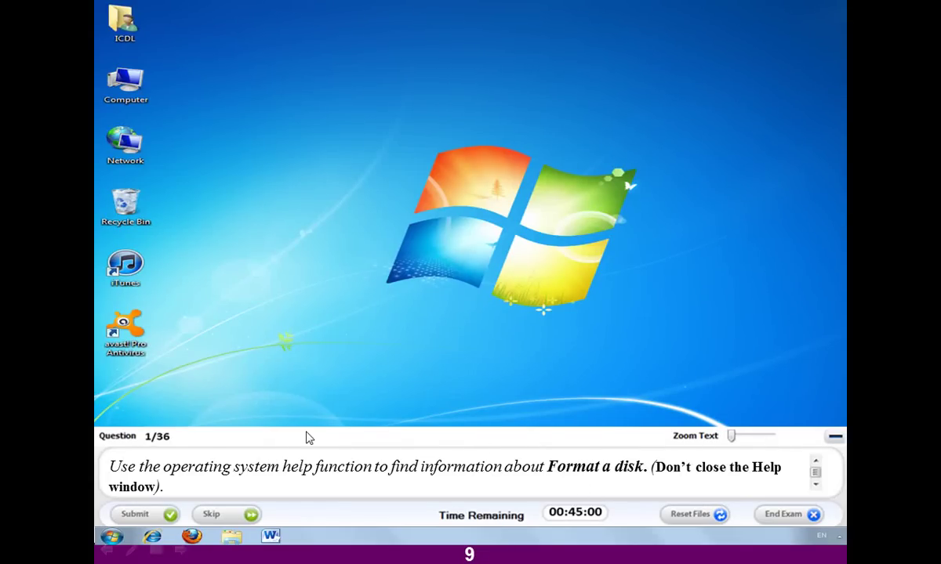
Open Windows Help and Support and search for information about "Format a disk".
key(super)
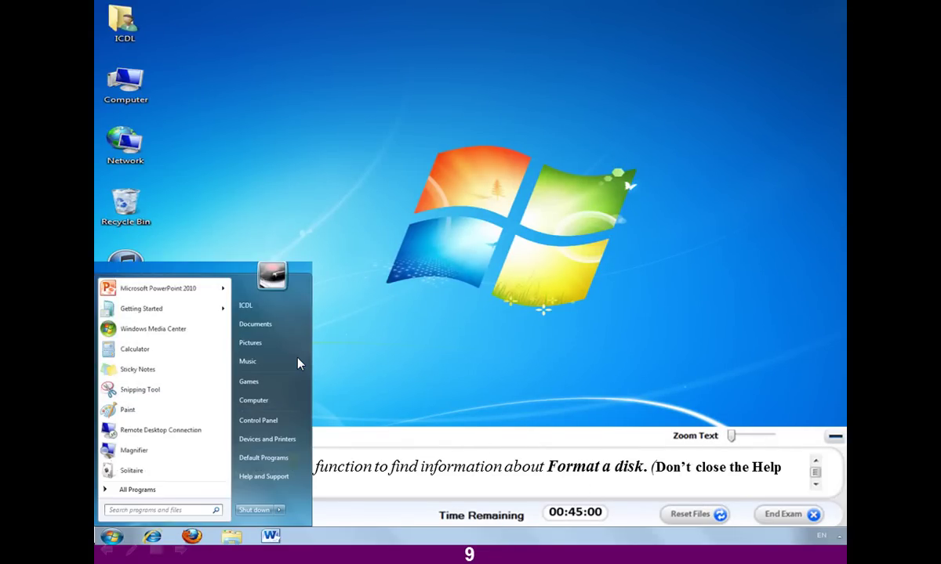
click(287, 476)
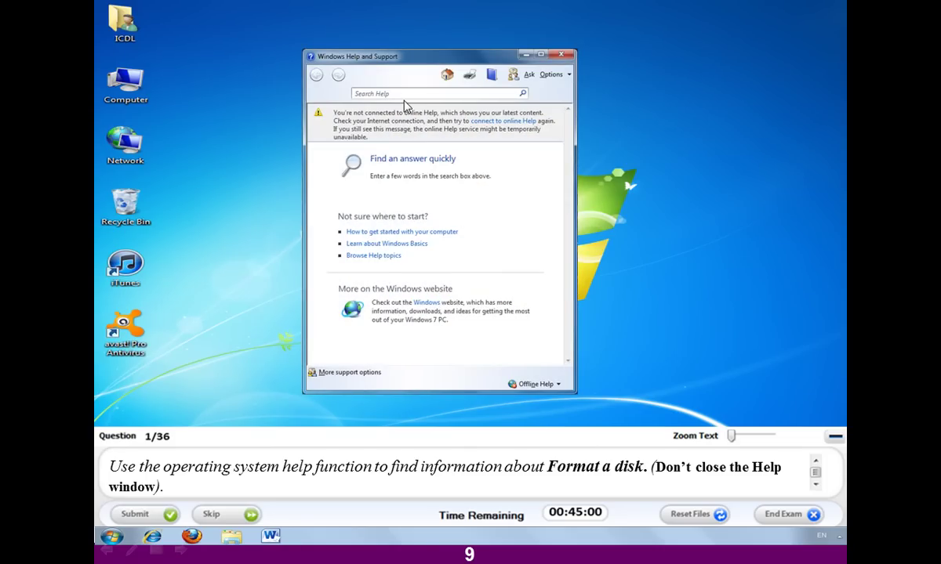
text(Format a disk)
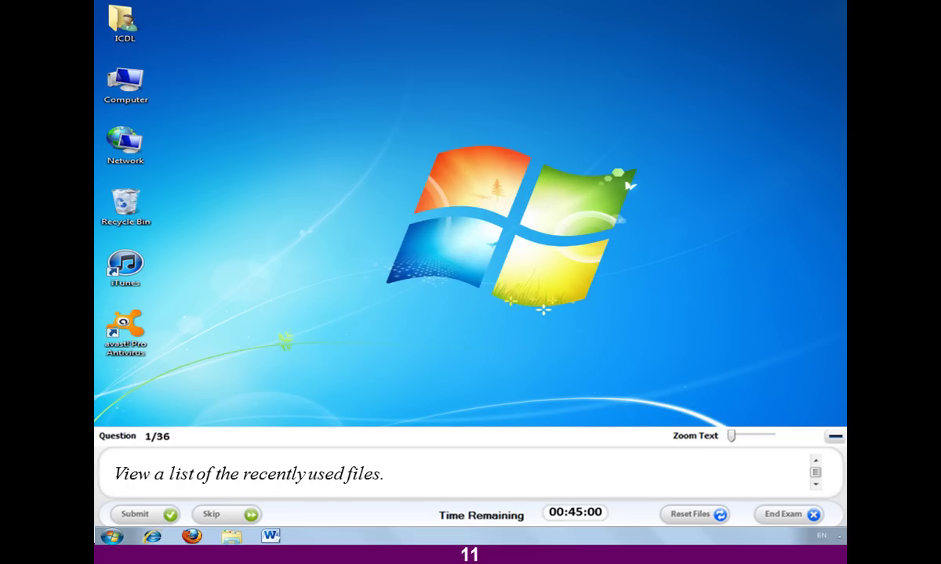
View the list of recently used files under Recent Items.
click(111, 537)
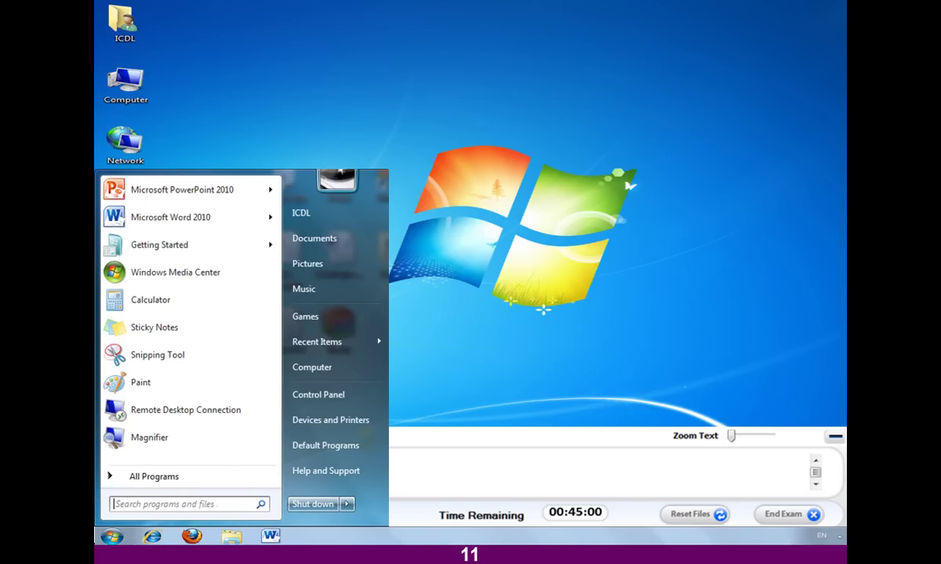
right_click(306, 341)
click(345, 349)
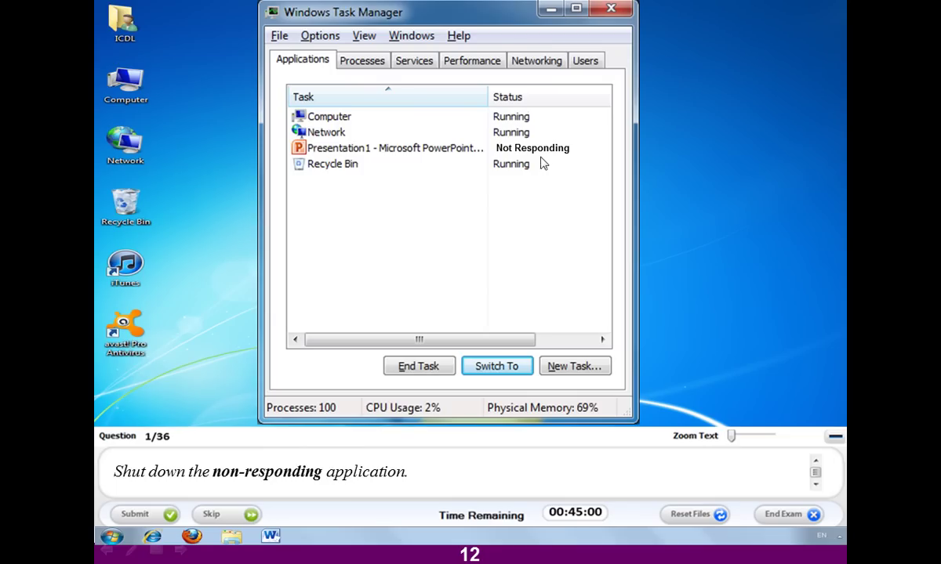
End the non-responding Presentation1 - Microsoft PowerPoint task in Windows Task Manager.
click(396, 147)
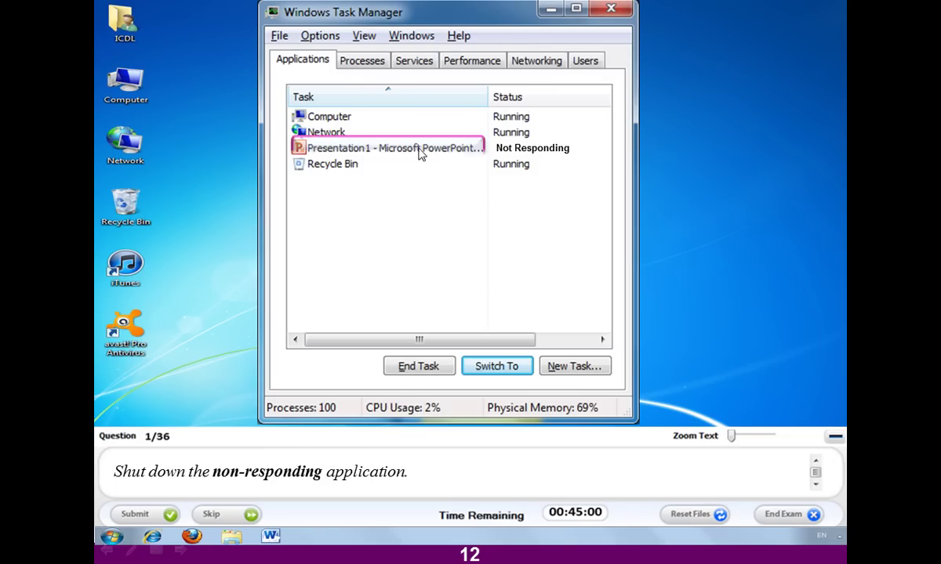
click(416, 376)
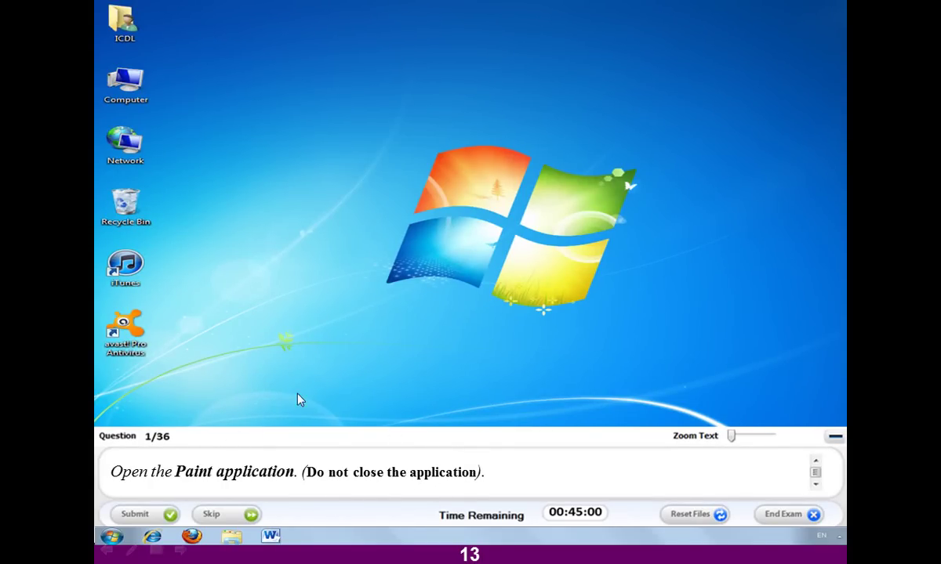
Open the Paint application from the Accessories group of installed programs.
click(111, 537)
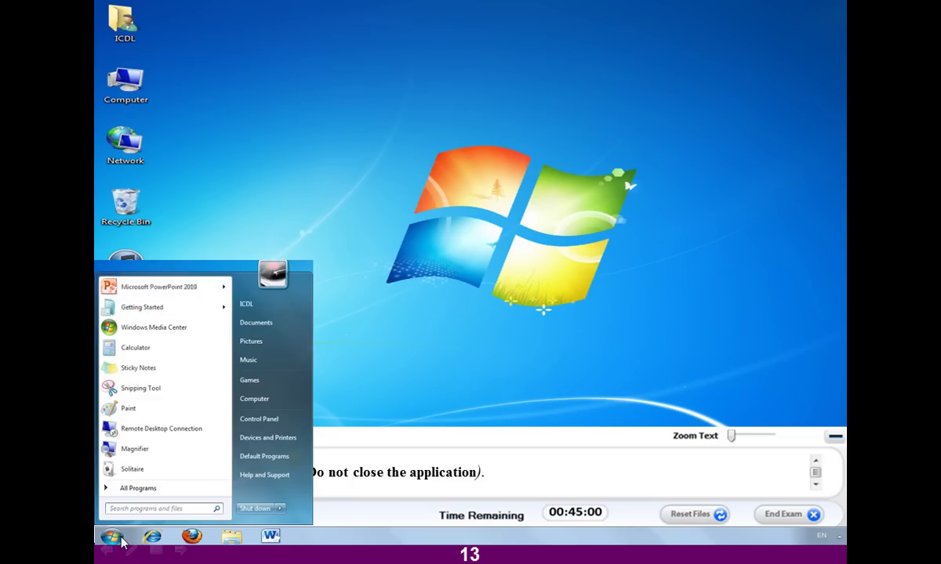
click(138, 489)
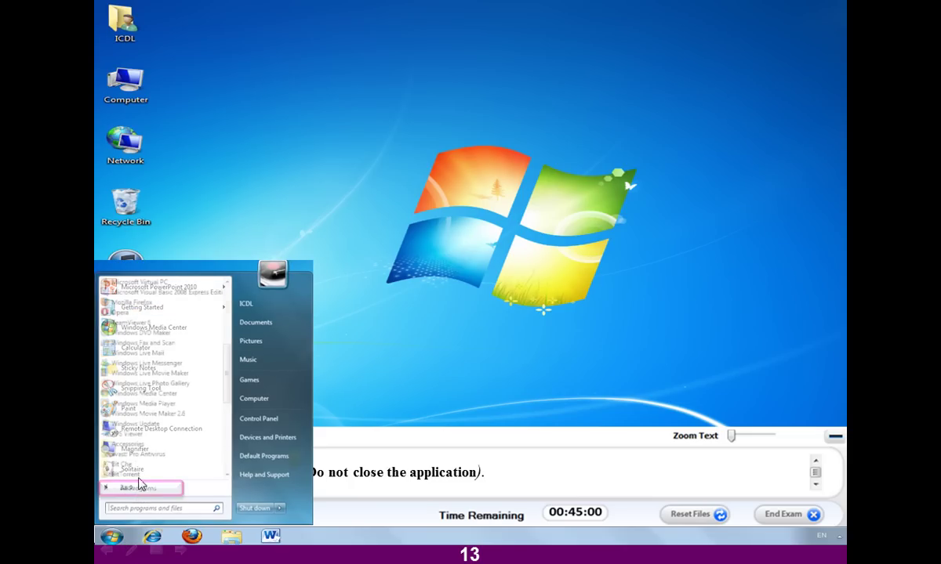
click(133, 443)
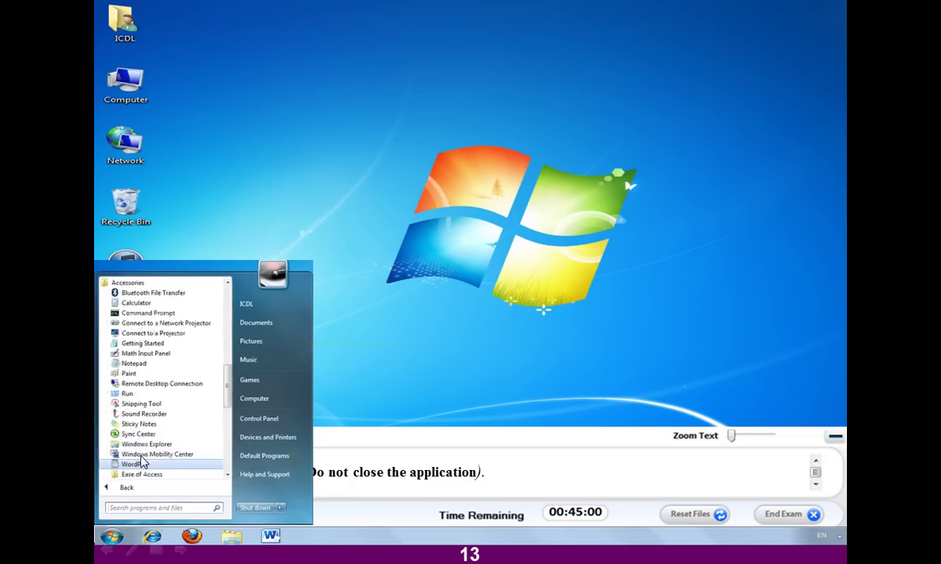
click(142, 463)
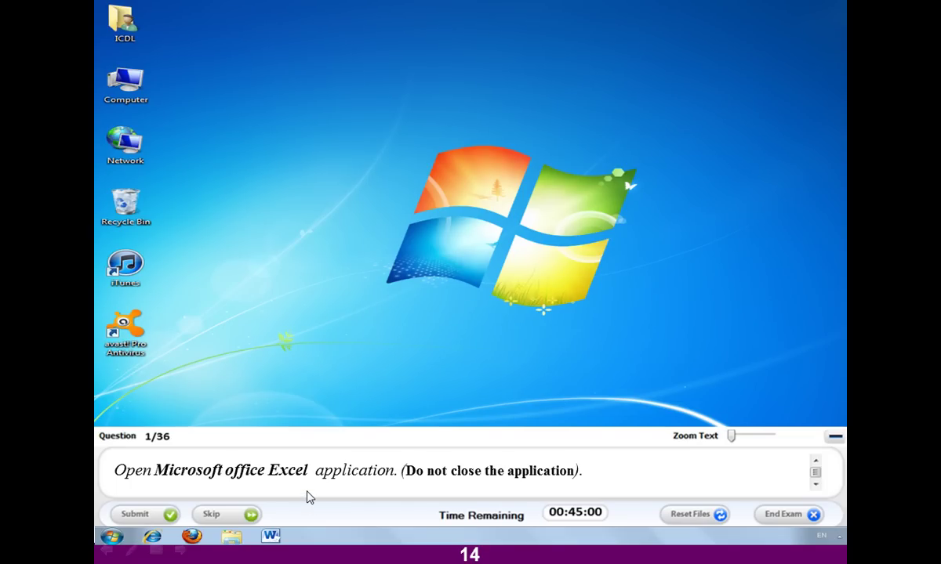
Open Microsoft Excel 2010 from the Microsoft Office programs and submit the answer.
click(112, 537)
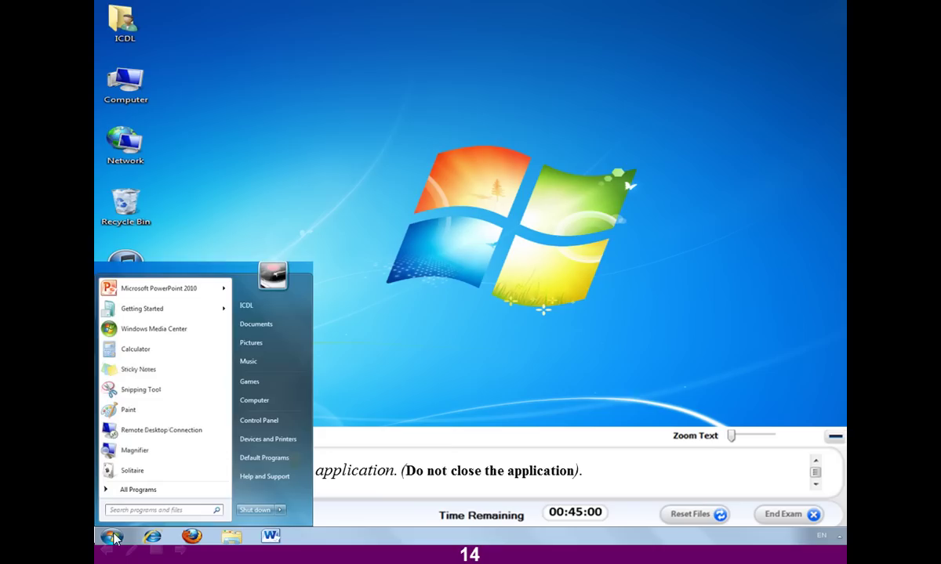
click(139, 494)
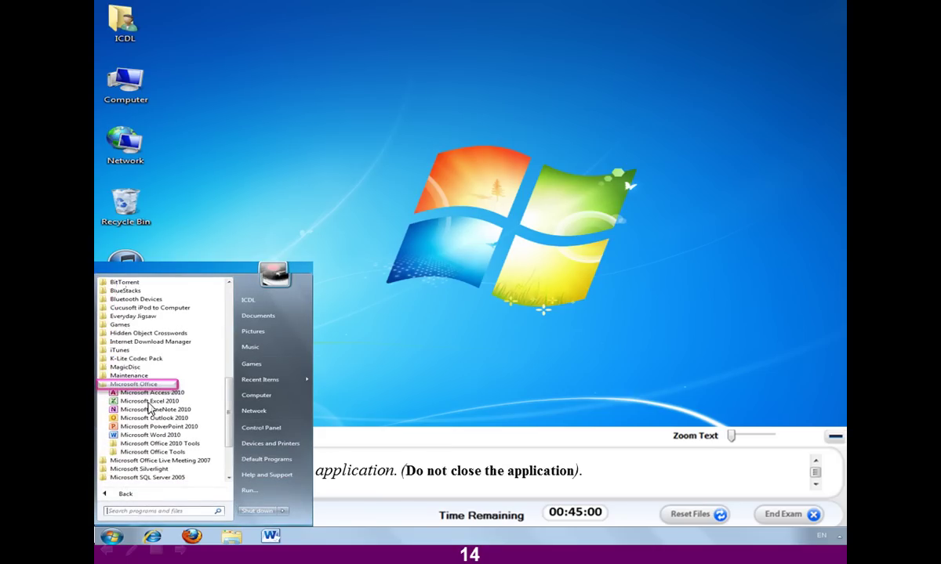
click(149, 400)
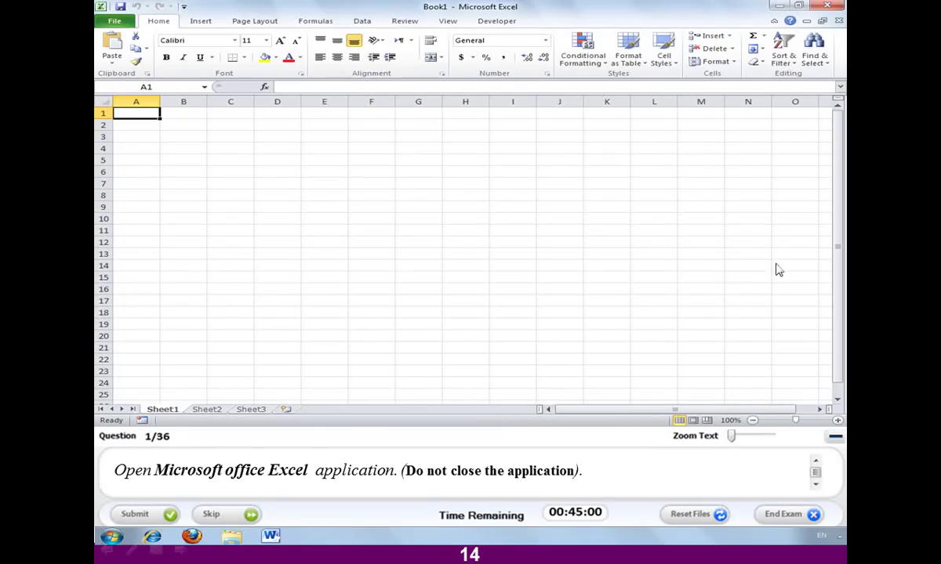
click(137, 515)
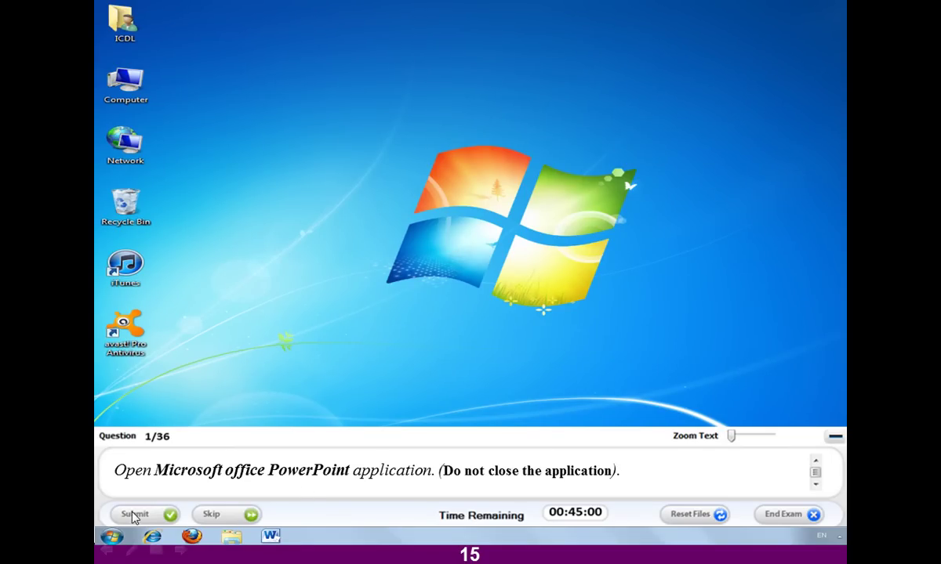
Open Microsoft PowerPoint 2010 from the Microsoft Office programs.
key(super)
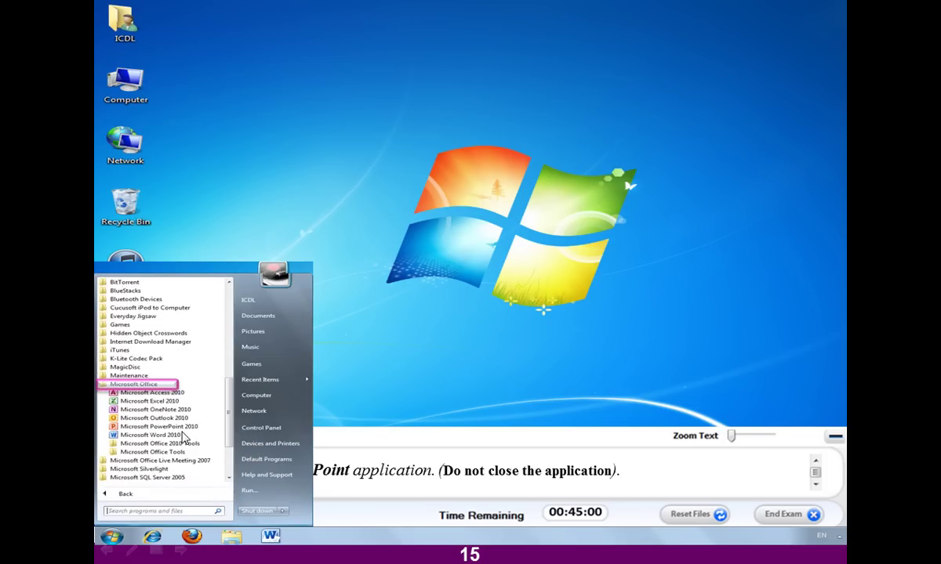
click(174, 427)
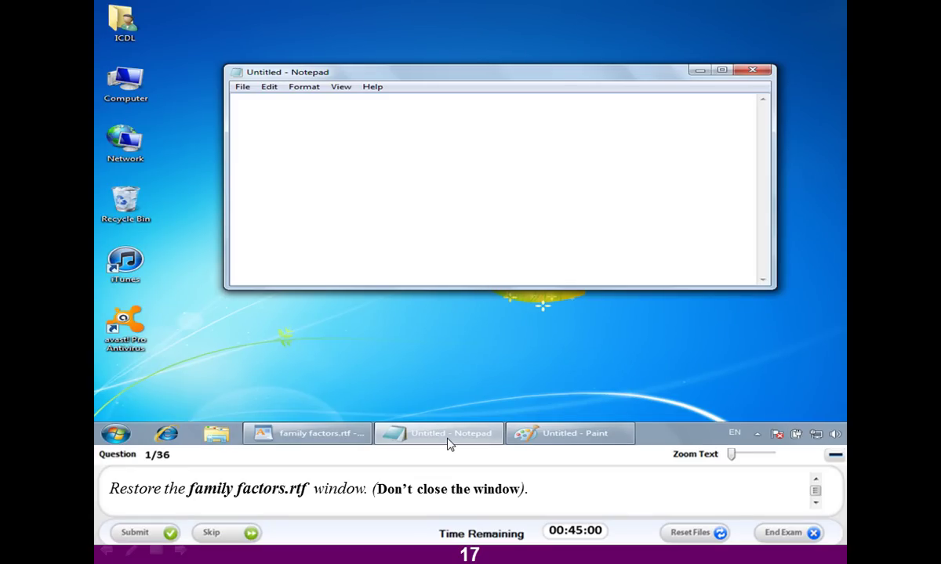
Restore the minimized family factors.rtf window.
click(320, 443)
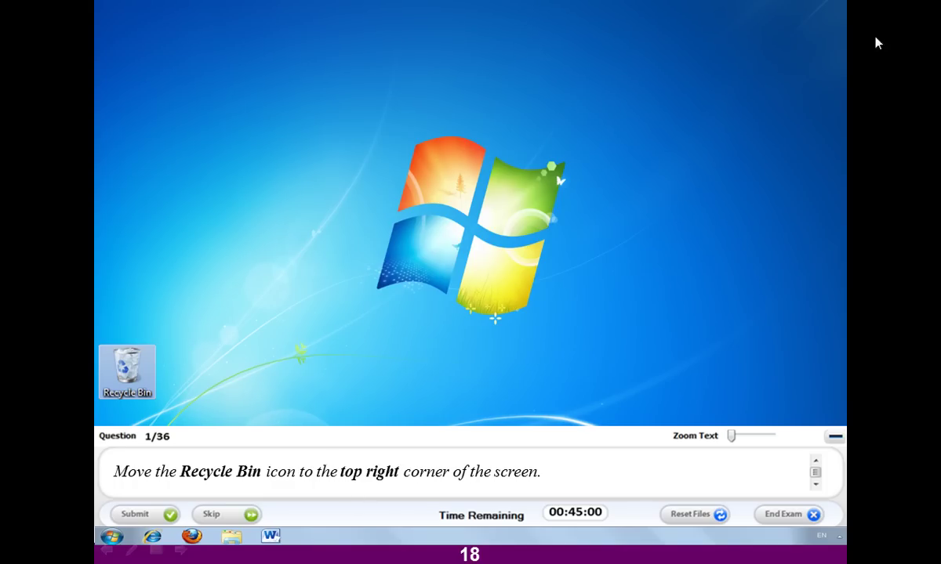
Move the Recycle Bin icon to the top right corner of the desktop.
drag(127, 368, 825, 26)
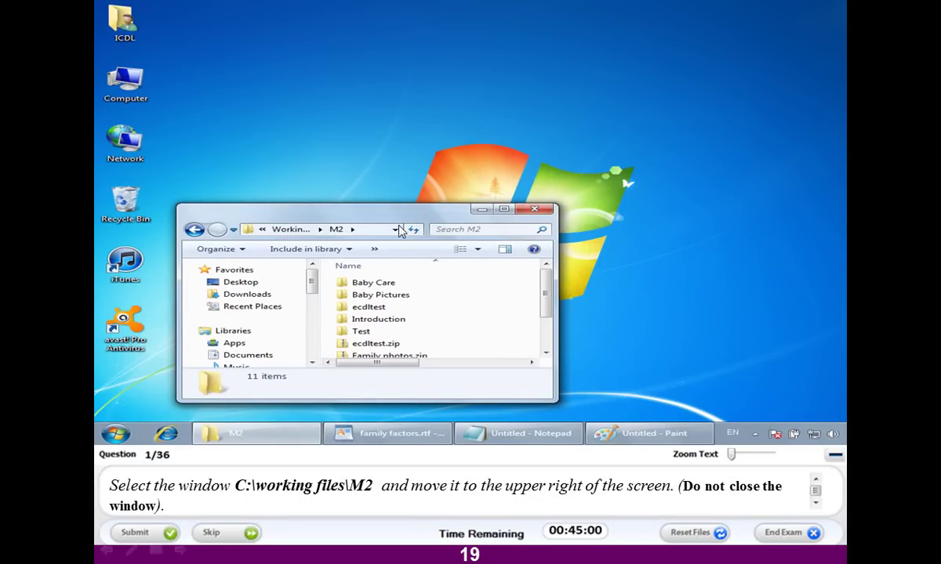
Move the C:\Working files\M2 folder window to the upper right of the desktop.
drag(348, 210, 629, 7)
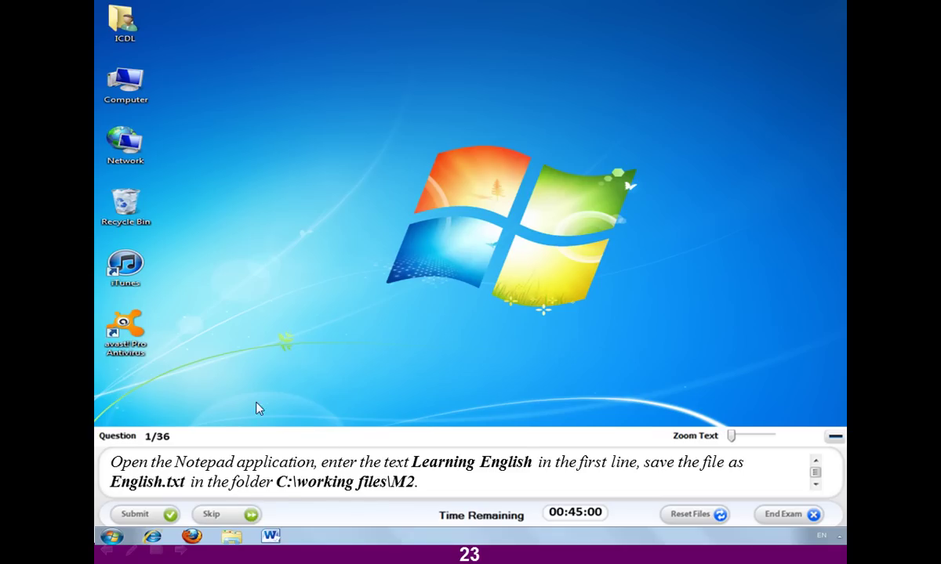
Open Notepad from the Accessories programs and enter the text "Learning English" in the first line.
click(112, 536)
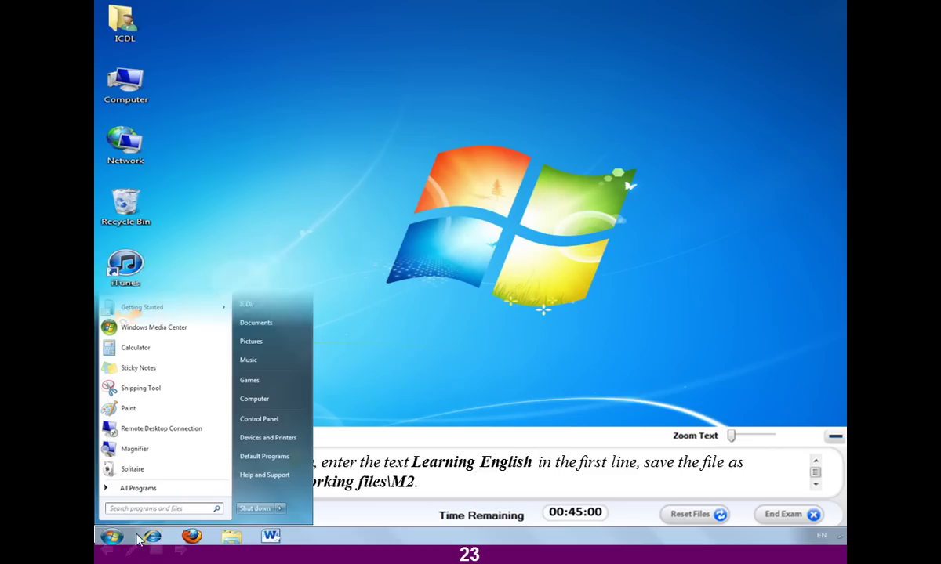
click(176, 487)
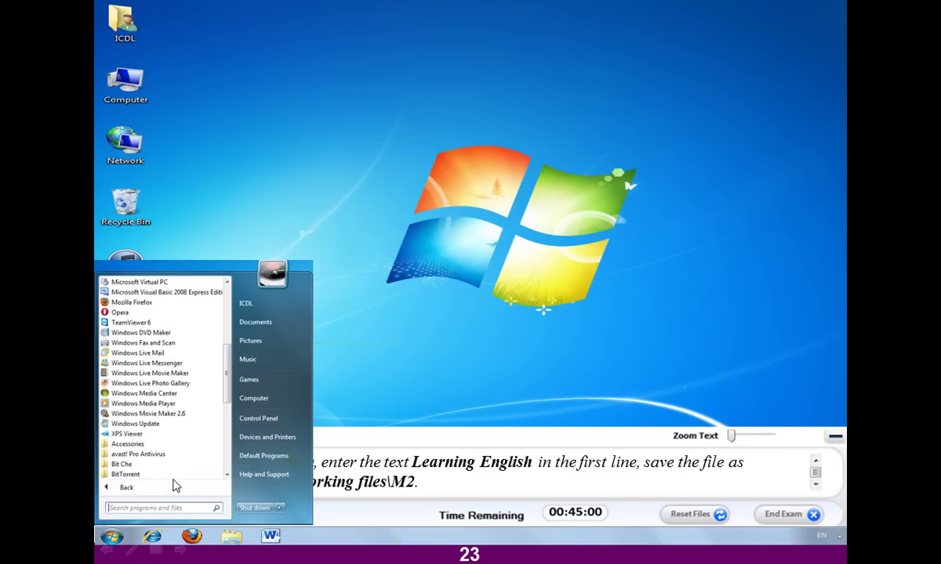
key(Return)
key(Down)
key(Down)
key(Down)
key(Down)
key(Down)
key(Down)
key(Down)
key(Down)
key(Return)
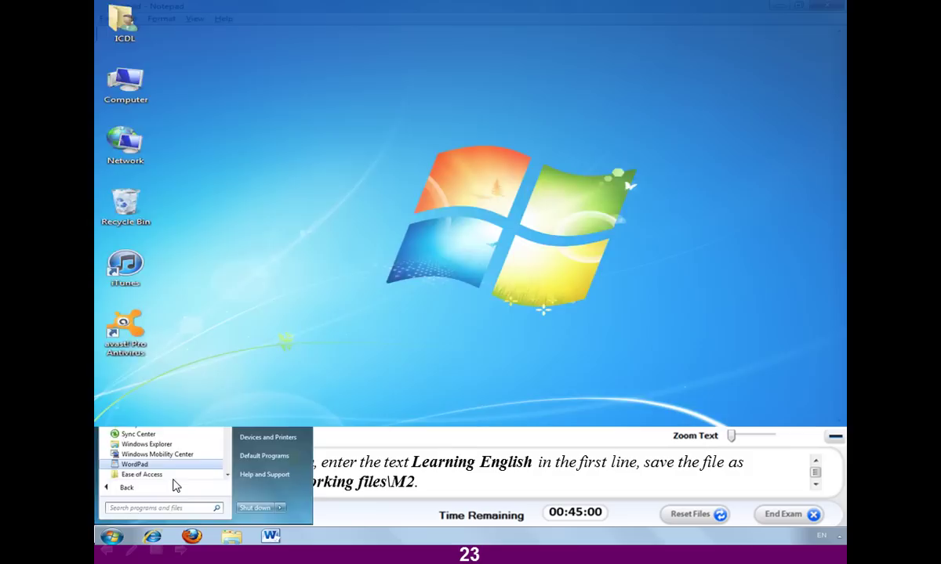
text(Learning E)
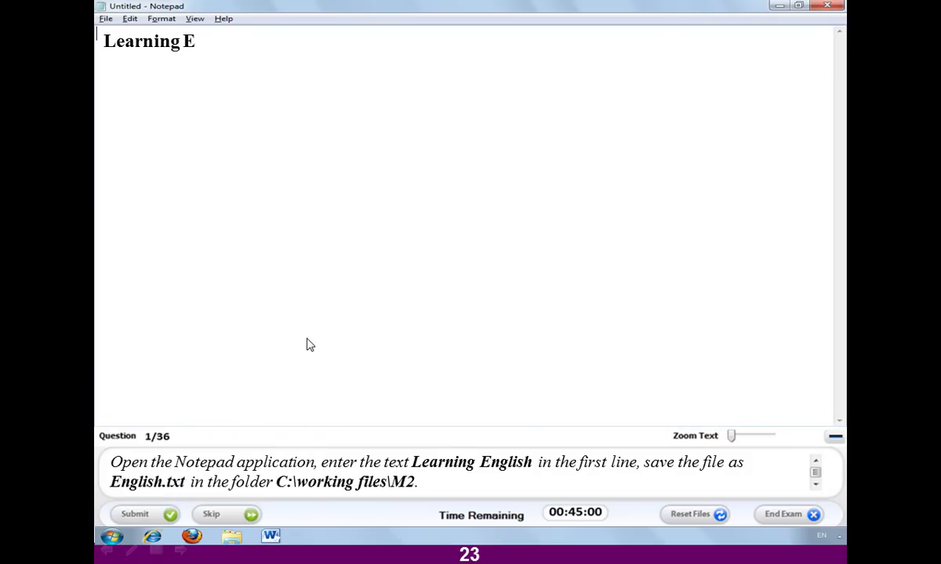
text(nglish)
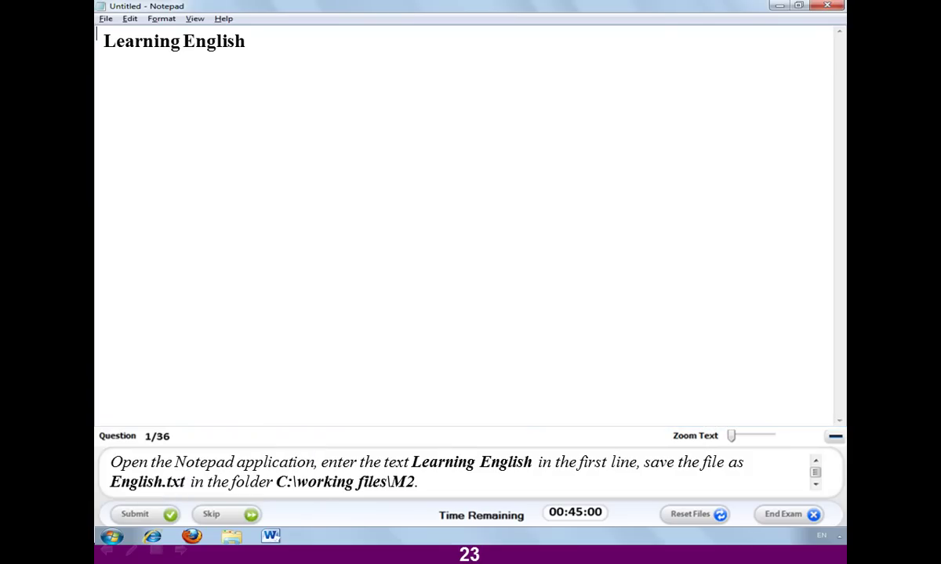
Save the Notepad file under the name English as a text document in C:\Working files\M2.
key(alt+f)
key(a)
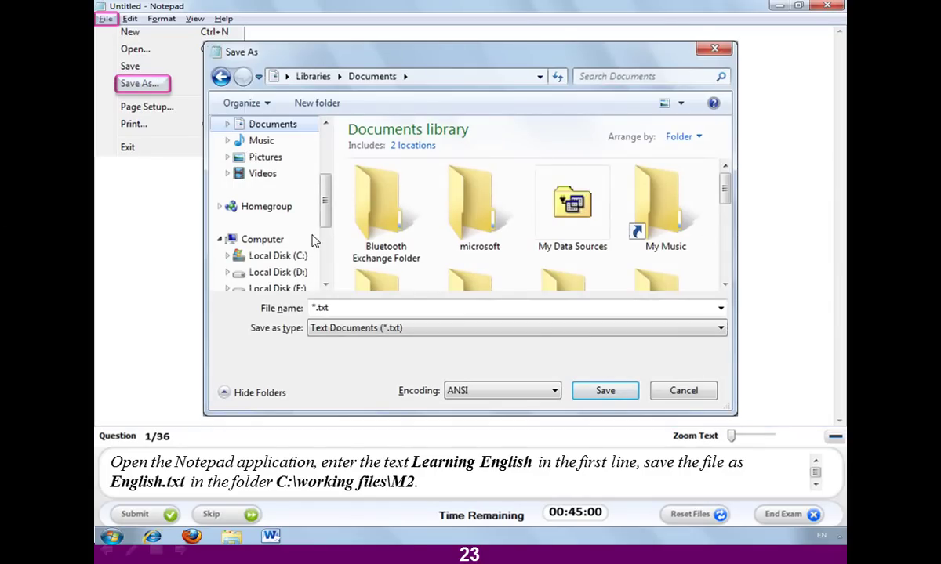
click(294, 255)
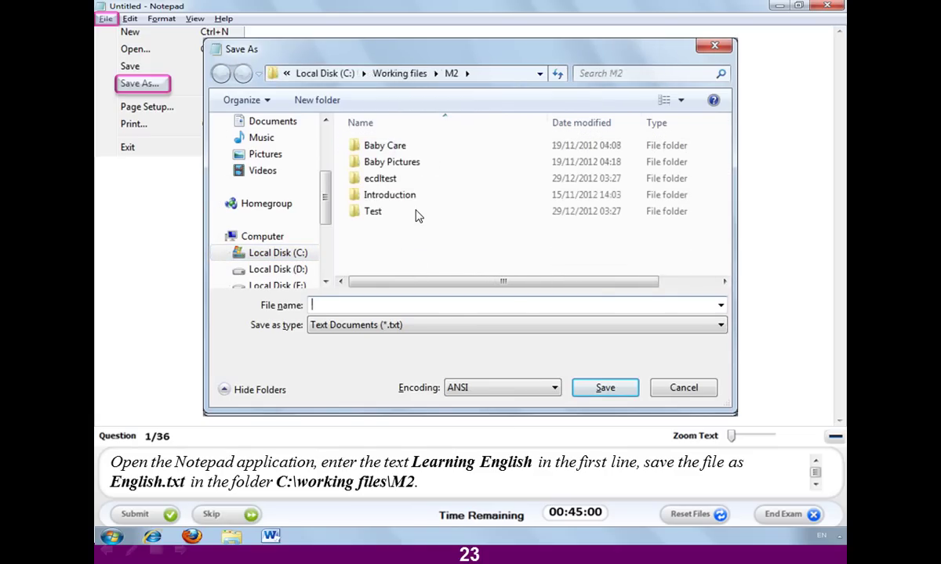
text(English)
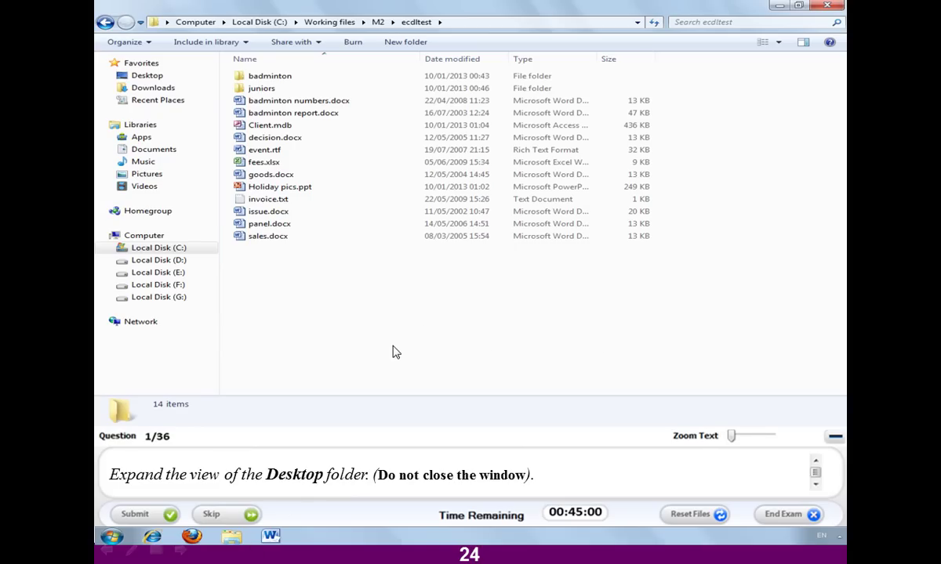
Expand the view of the Desktop folder in the folder tree.
right_click(140, 82)
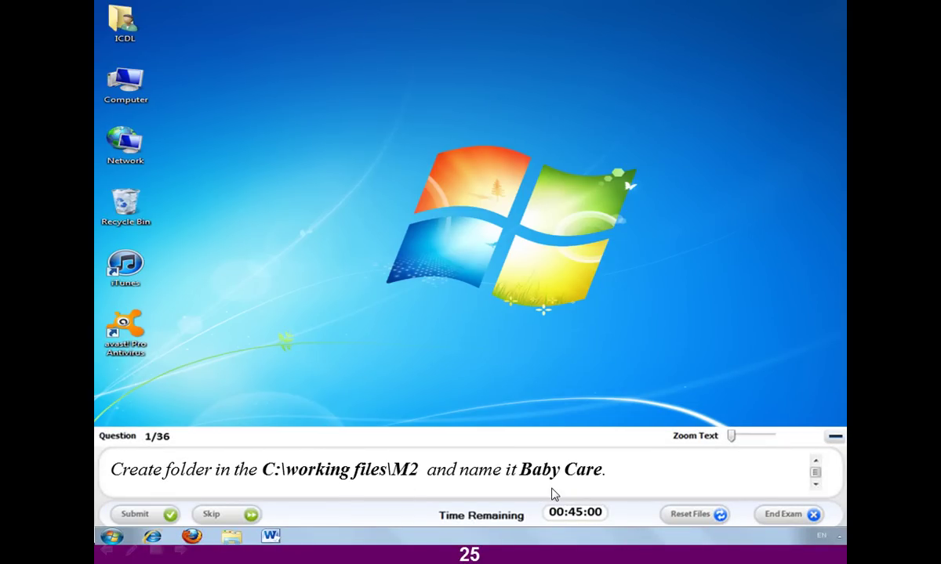
Create a new folder named Baby Care in C:\Working files\M2.
double_click(149, 99)
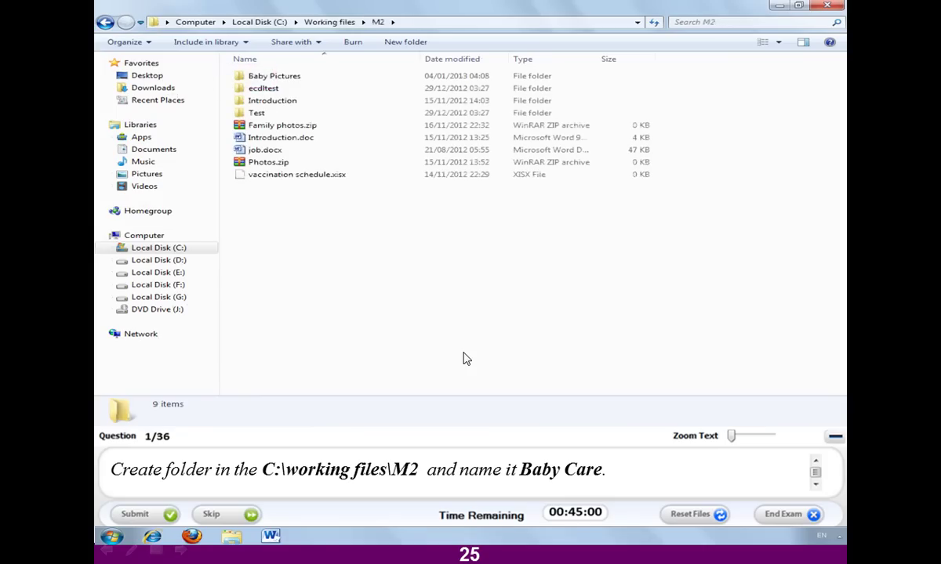
click(406, 43)
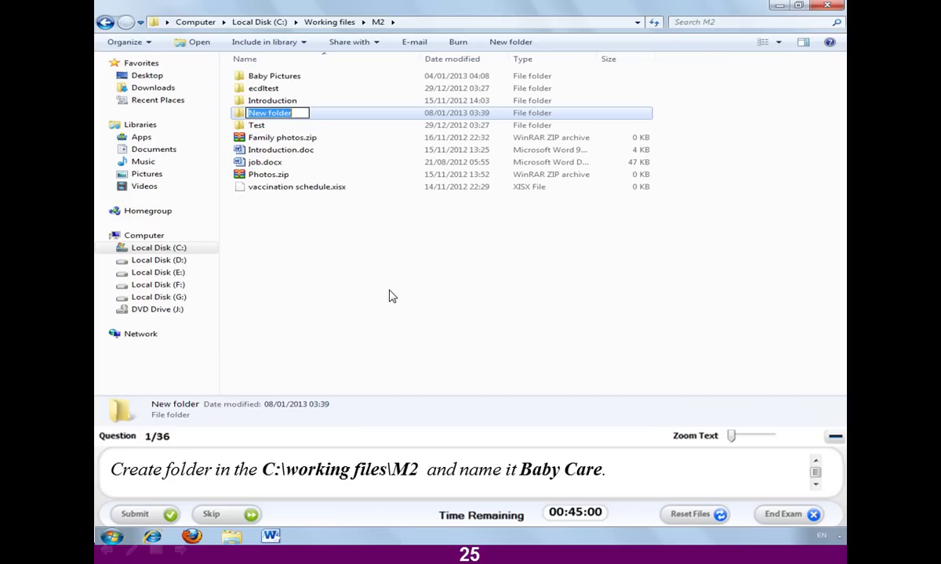
text(Baby Care)
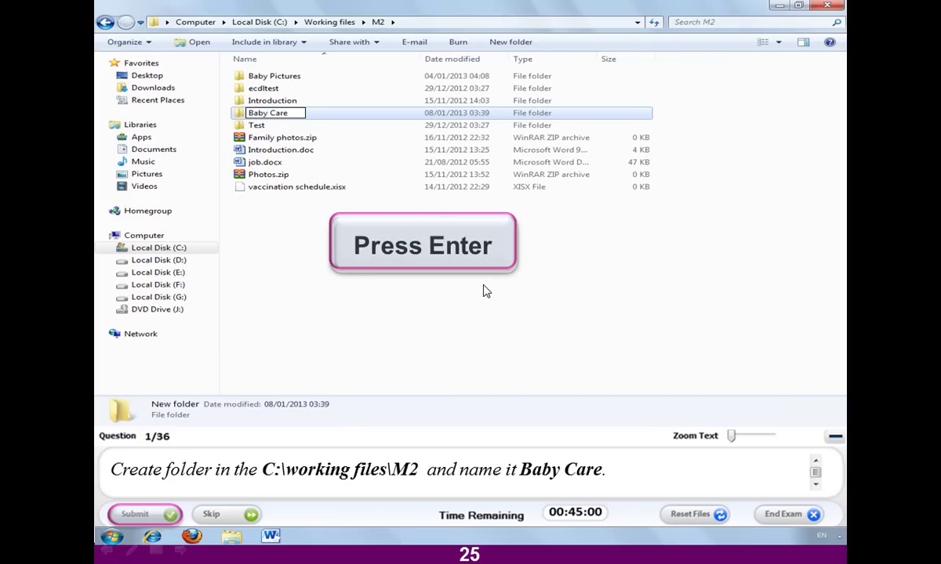
key(Return)
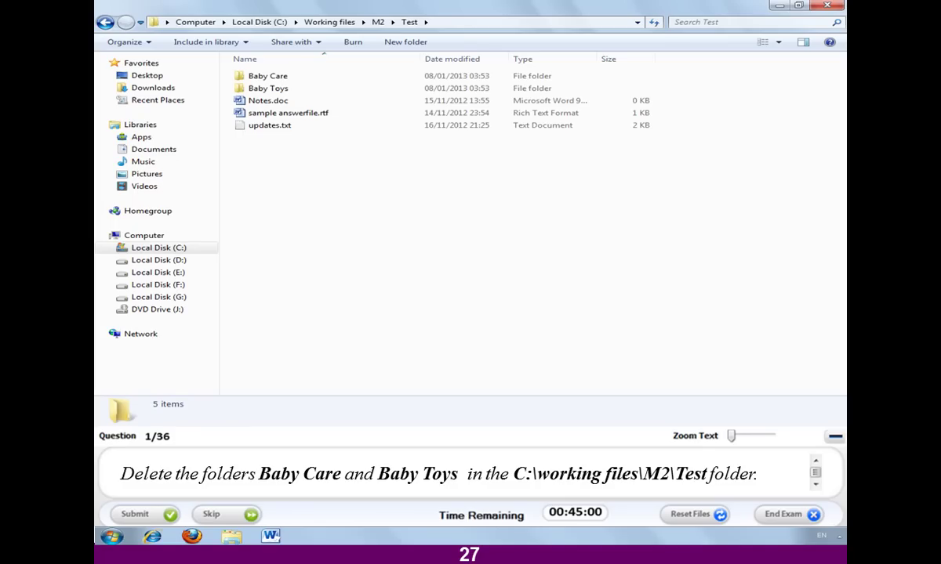
Delete the Baby Care and Baby Toys folders from C:\Working files\M2\Test.
click(268, 76)
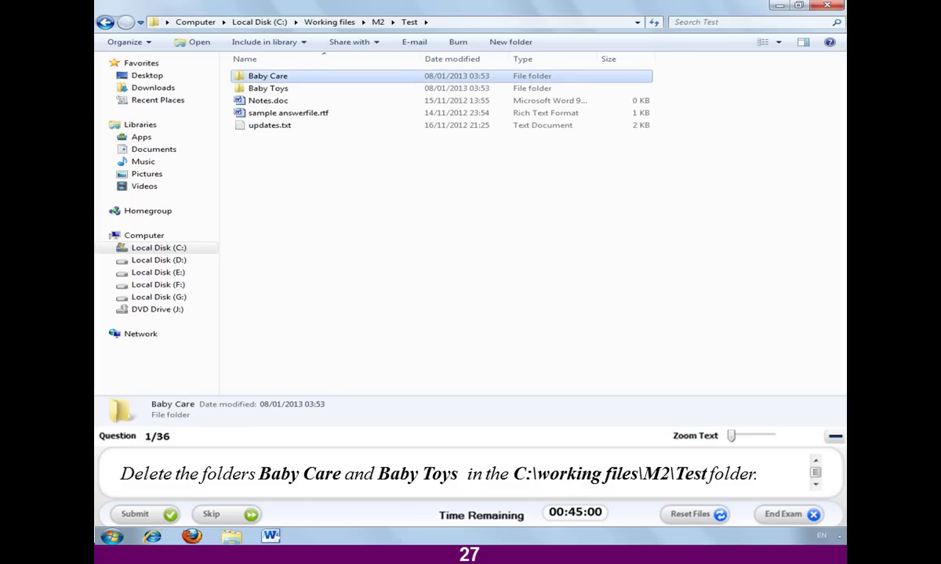
key(Delete)
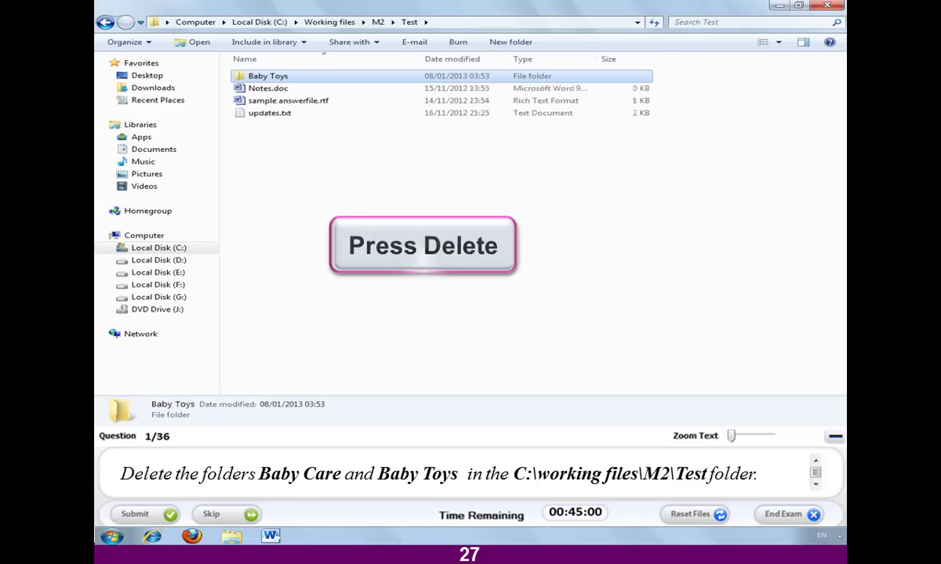
key(Delete)
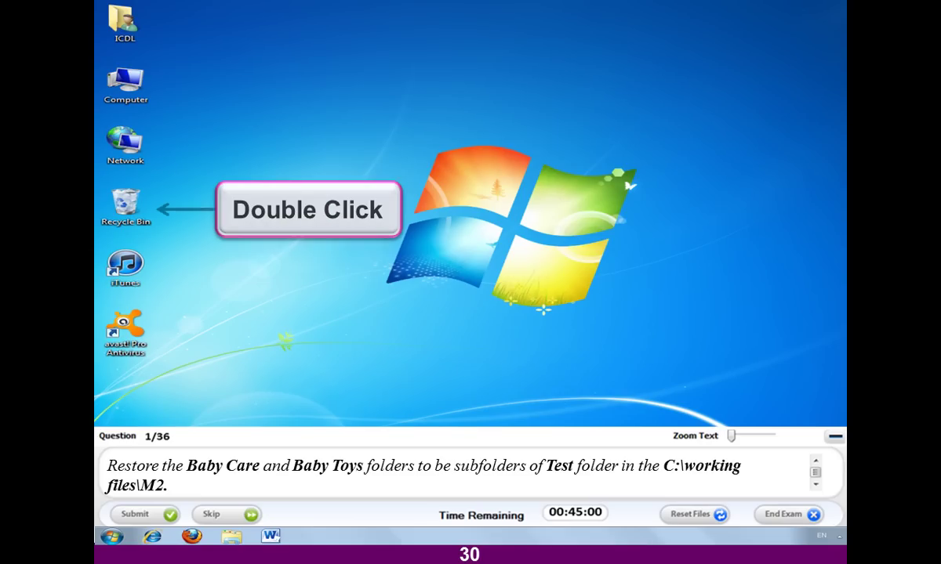
Open the Recycle Bin to restore the Baby Care and Baby Toys folders, and empty the Recycle Bin.
double_click(125, 205)
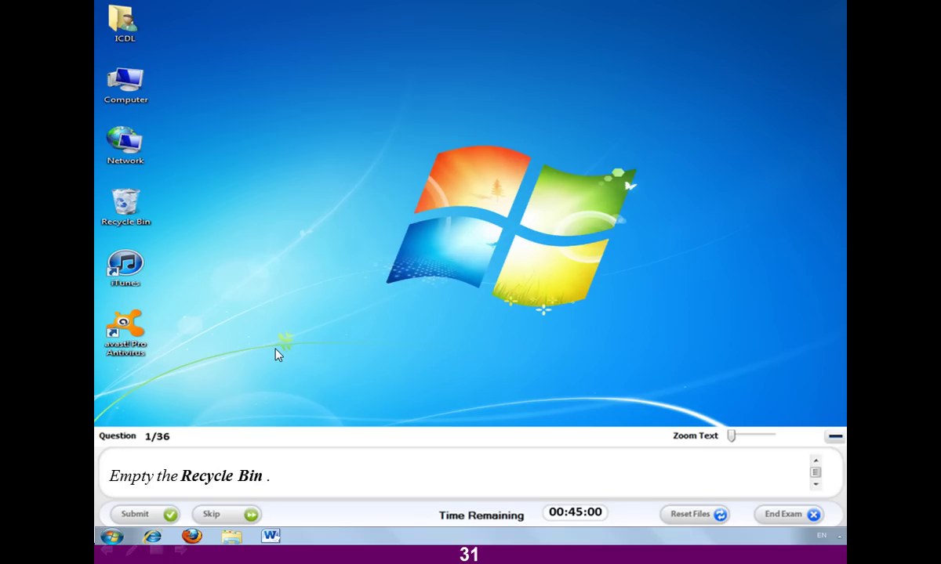
right_click(217, 273)
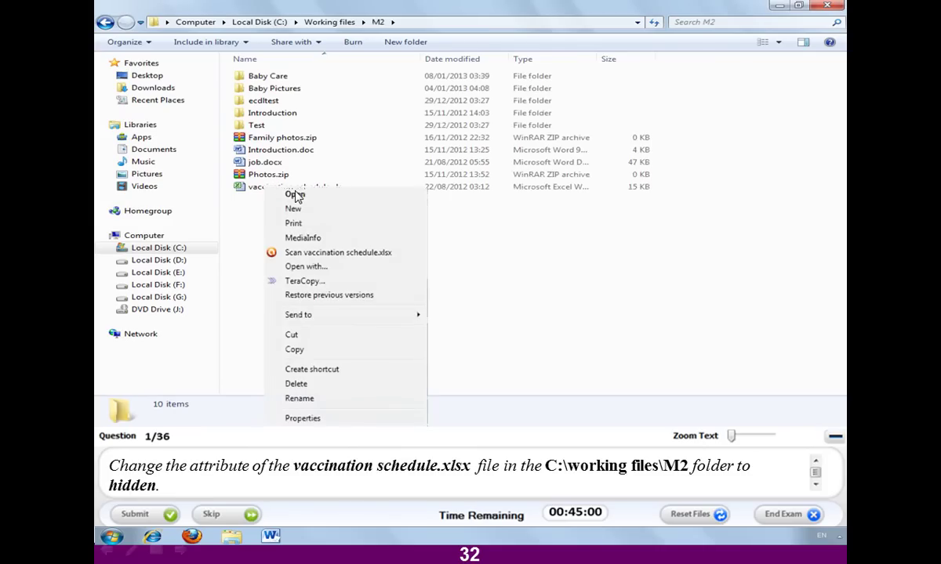
Set the Hidden attribute on the vaccination schedule.xlsx file in C:\Working files\M2.
click(351, 417)
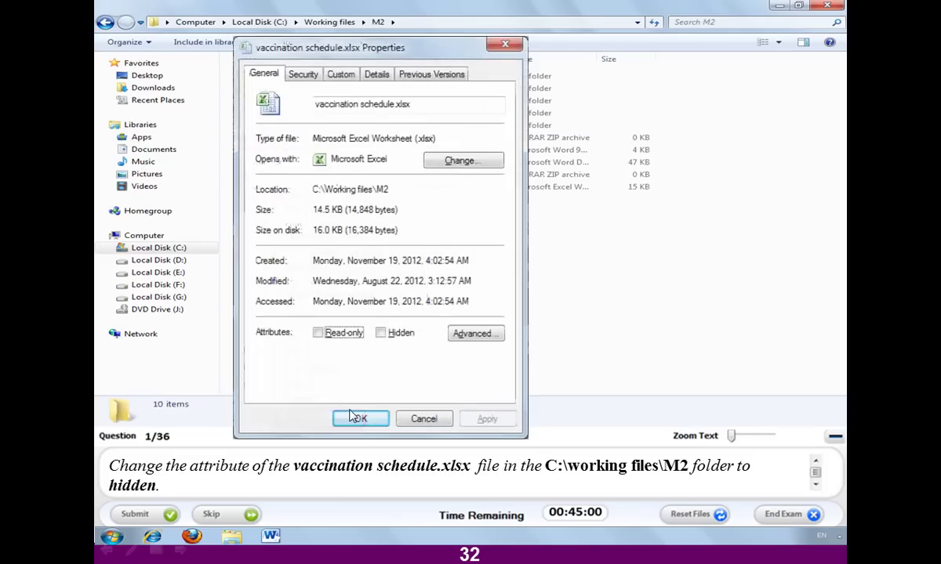
click(398, 339)
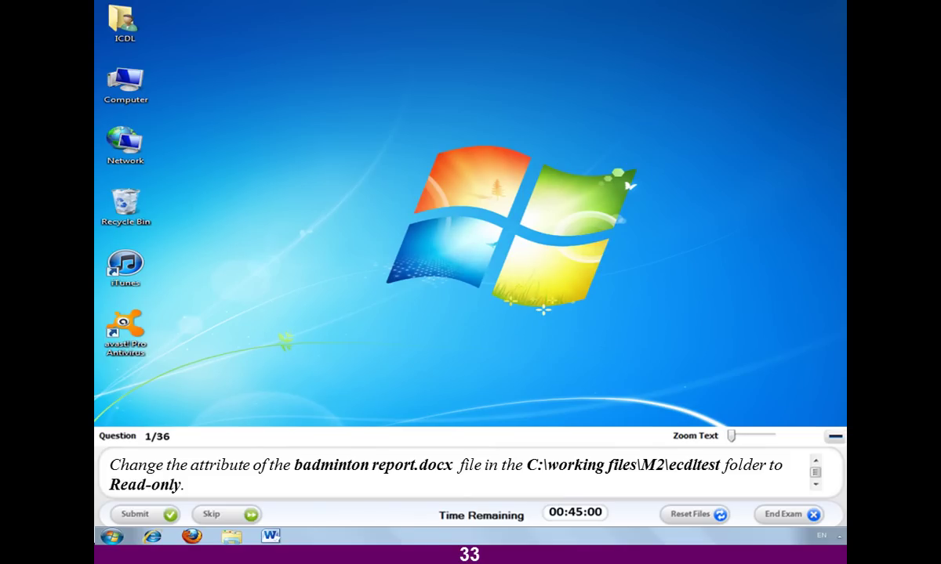
Set the Read-only attribute on the badminton report.docx file in C:\Working files\M2\ecdltest.
double_click(125, 80)
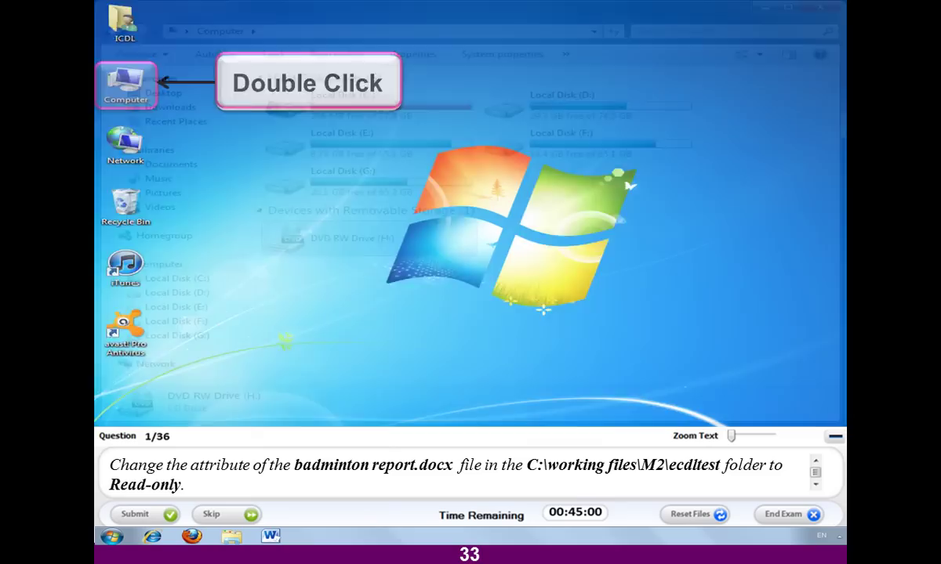
click(177, 278)
double_click(259, 210)
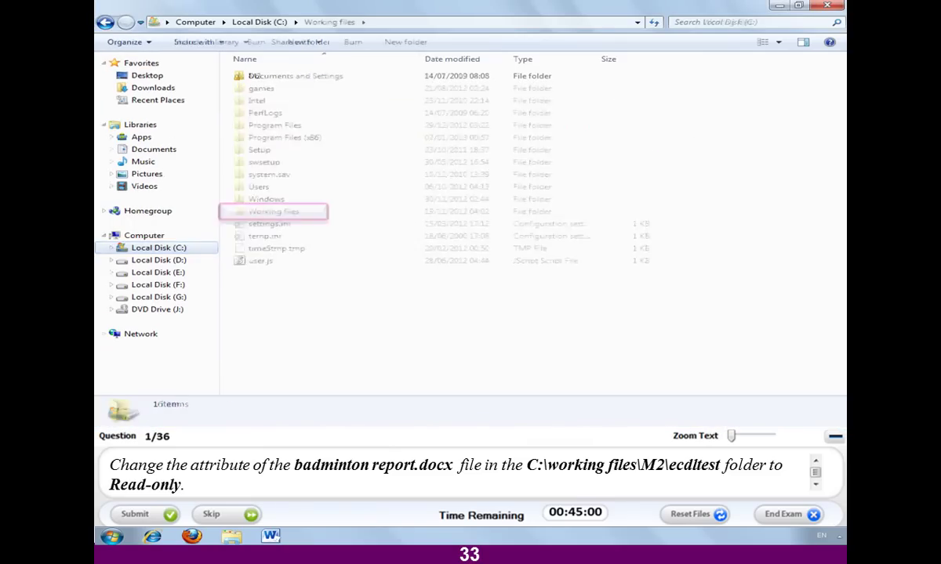
double_click(250, 74)
double_click(263, 100)
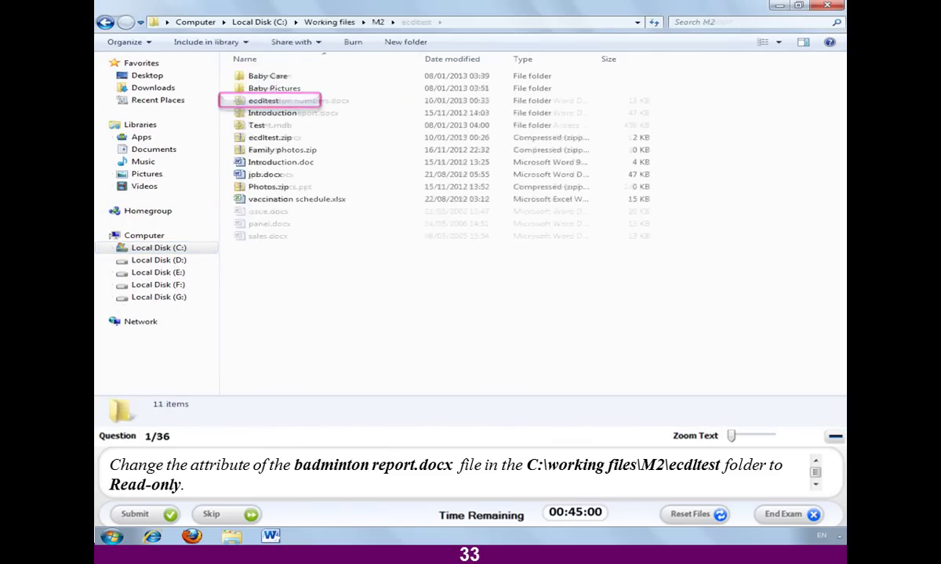
right_click(292, 113)
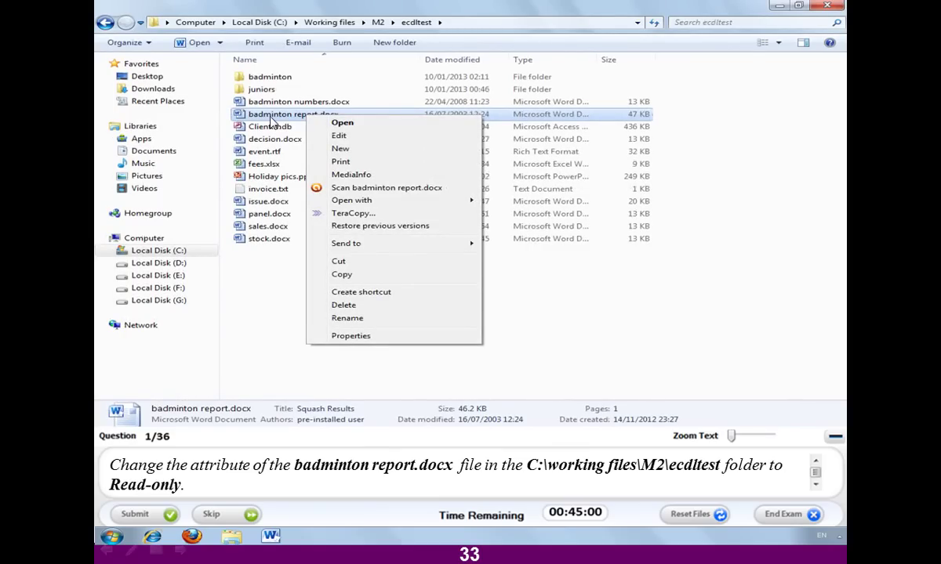
click(360, 336)
click(368, 321)
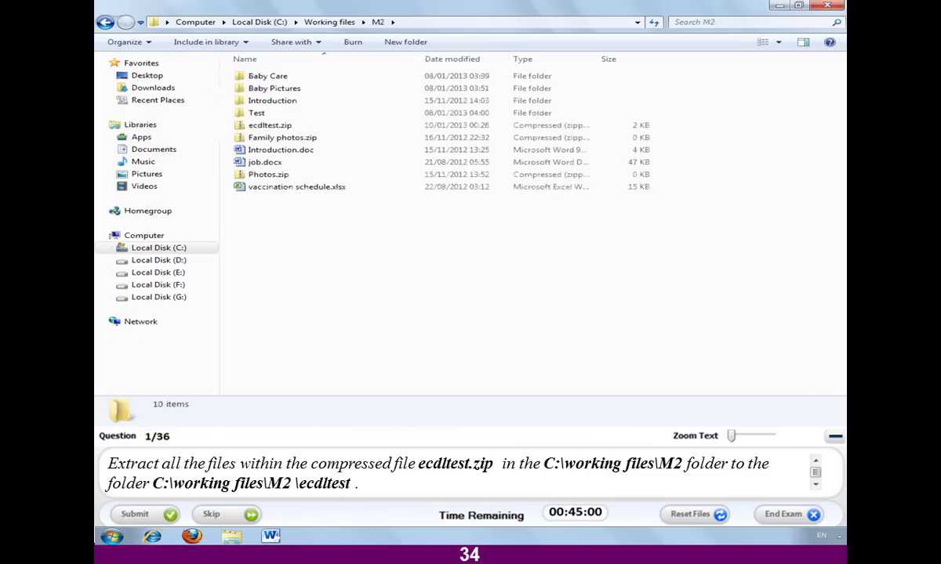
Extract all the files in ecdltest.zip in C:\Working files\M2 to the folder C:\Working files\M2\ecdltest.
right_click(276, 131)
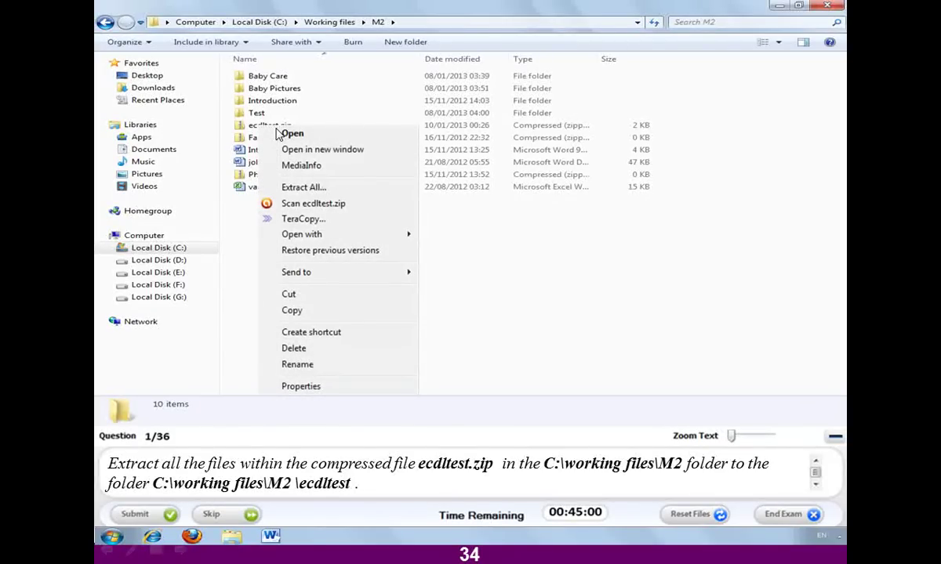
click(296, 186)
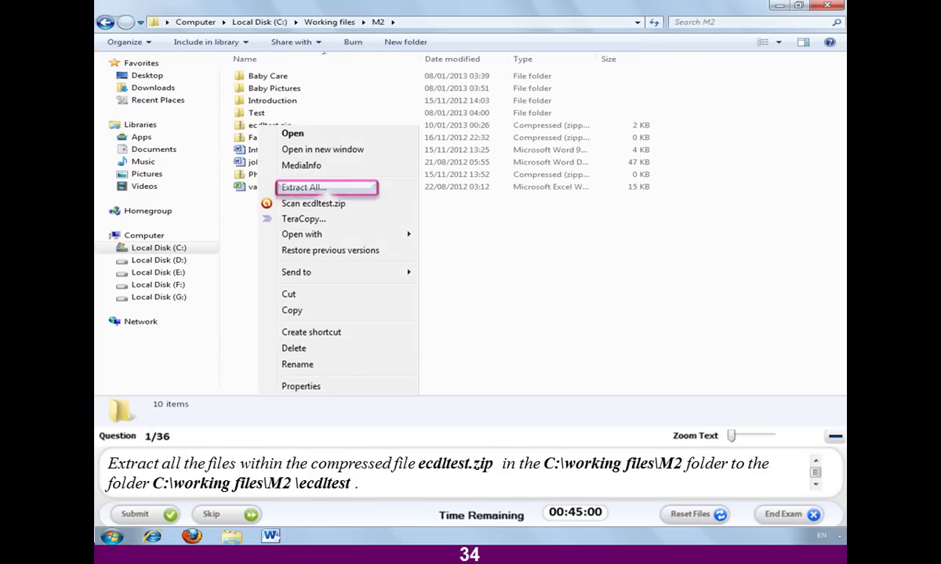
click(303, 188)
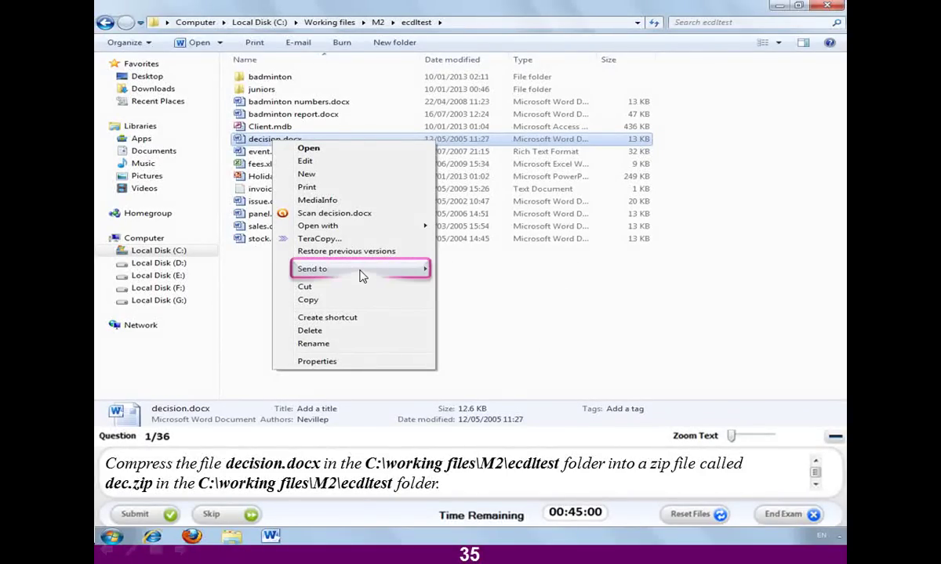
Compress decision.docx in C:\Working files\M2\ecdltest into a zip file named dec.zip in the same folder.
mouse_move(361, 275)
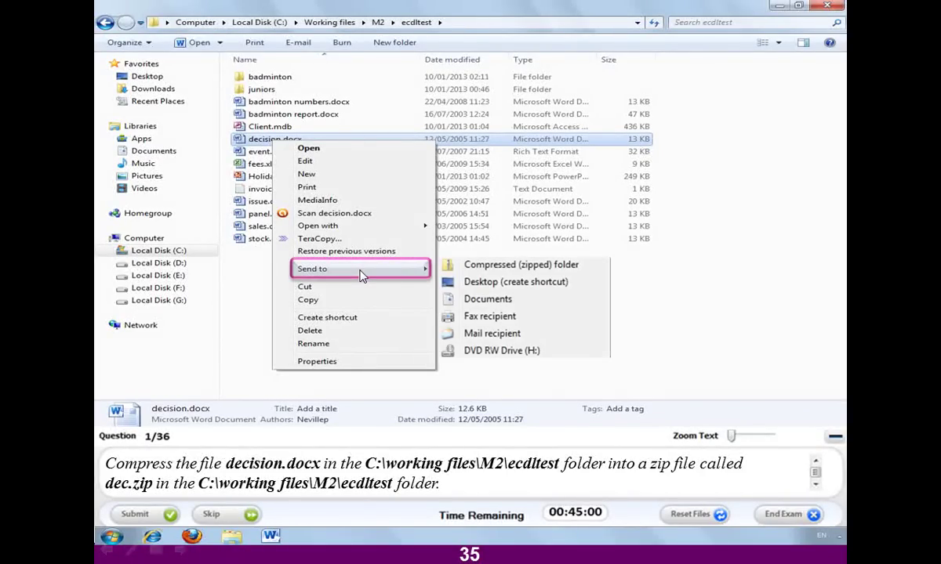
click(515, 266)
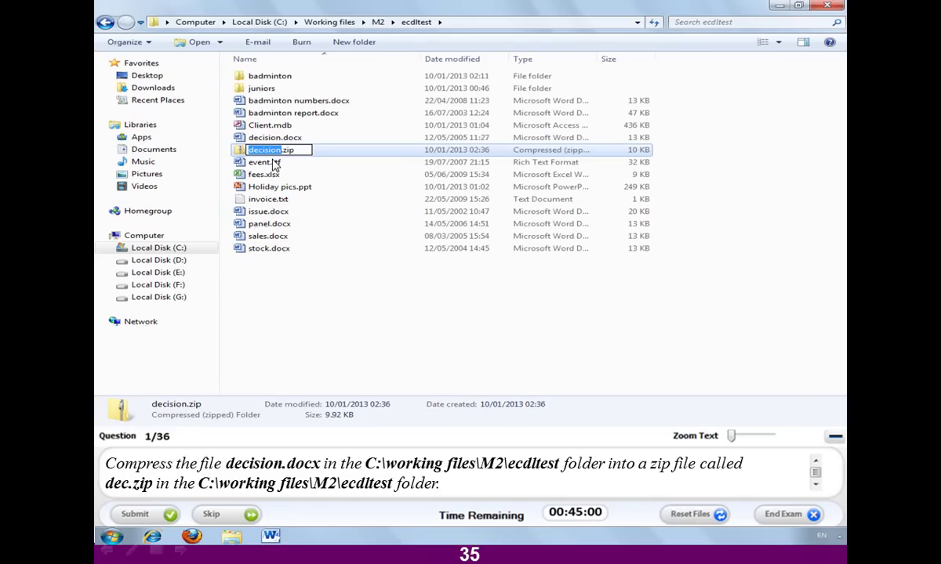
text(dec)
key(Return)
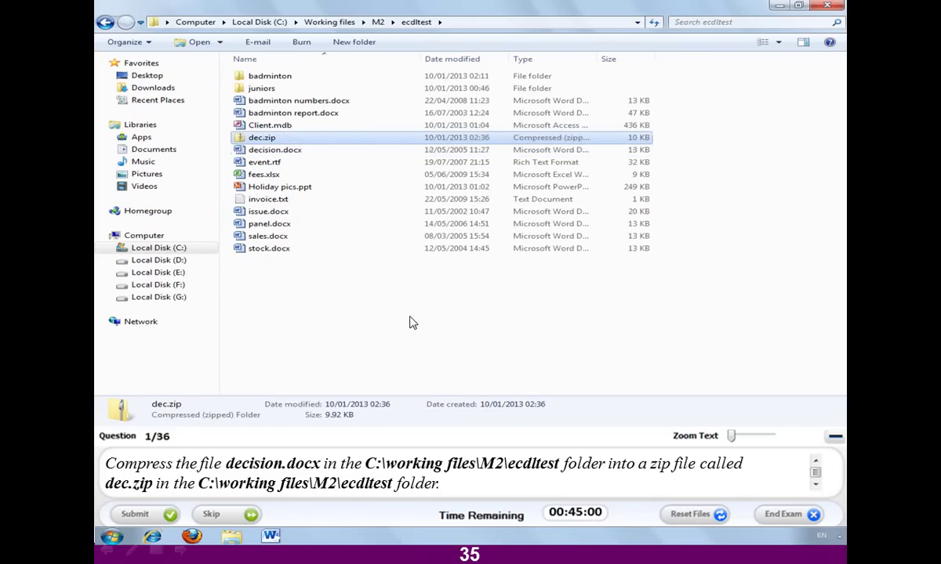
click(131, 518)
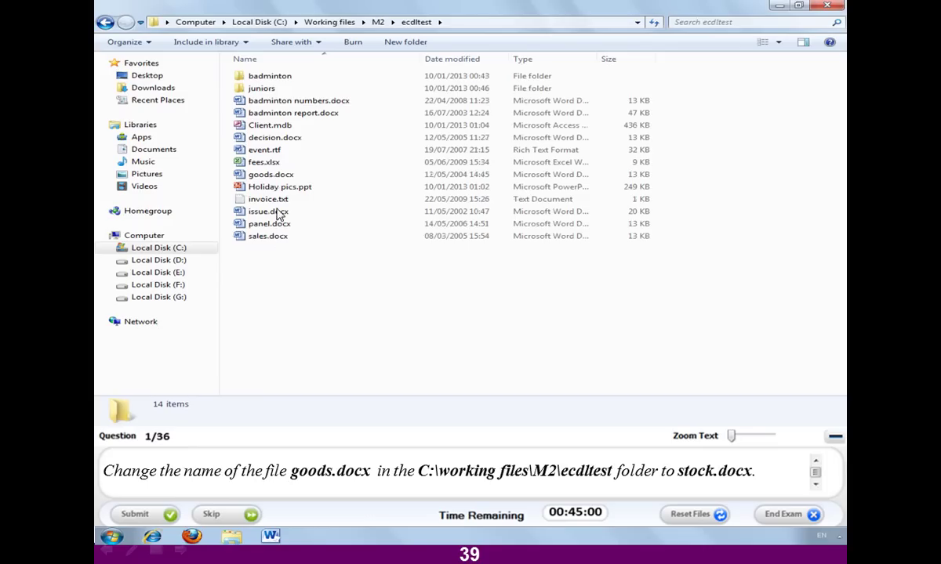
Rename the goods.docx file in C:\Working files\M2\ecdltest as stock.docx.
right_click(266, 175)
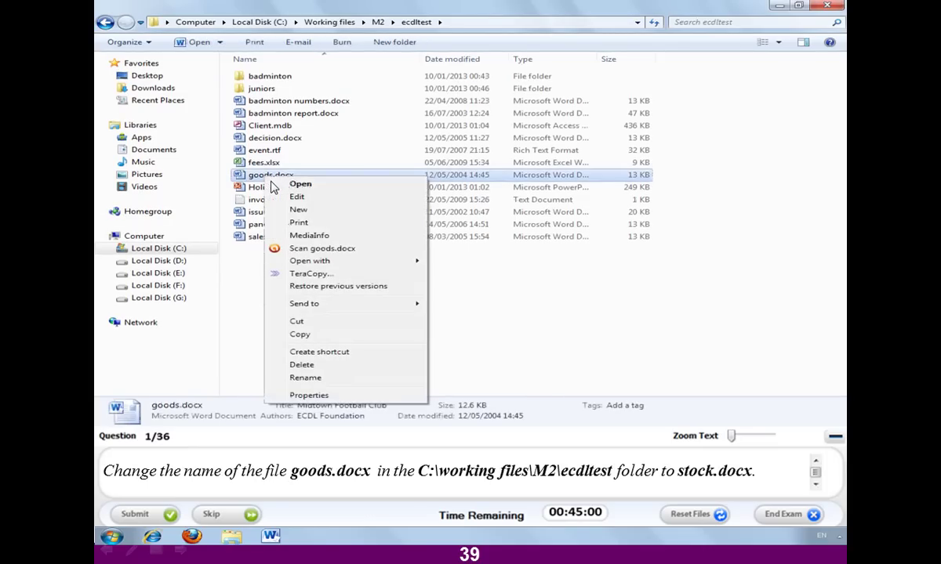
click(325, 376)
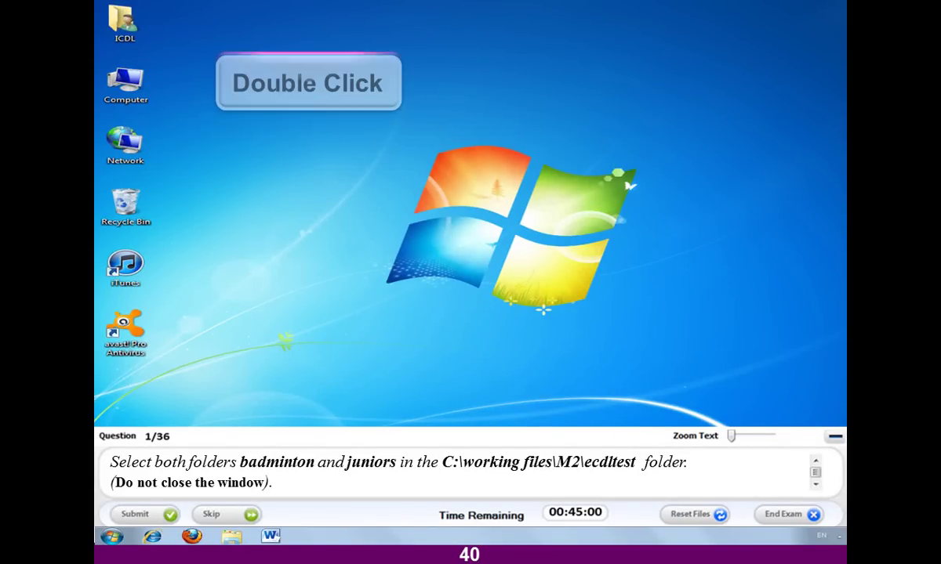
Select the badminton and juniors folders together in C:\Working files\M2\ecdltest, and select the event.rtf and sales.docx files there.
double_click(125, 80)
click(177, 279)
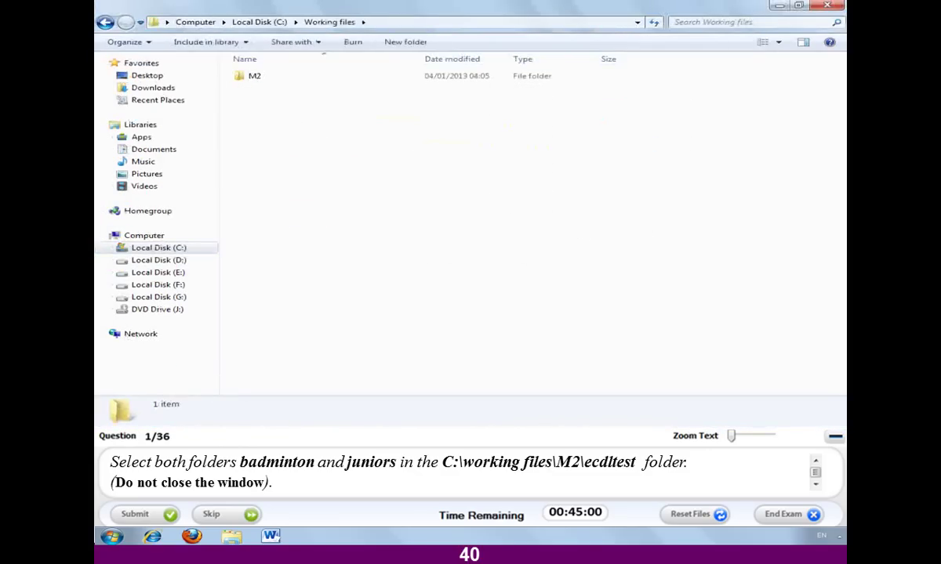
double_click(250, 76)
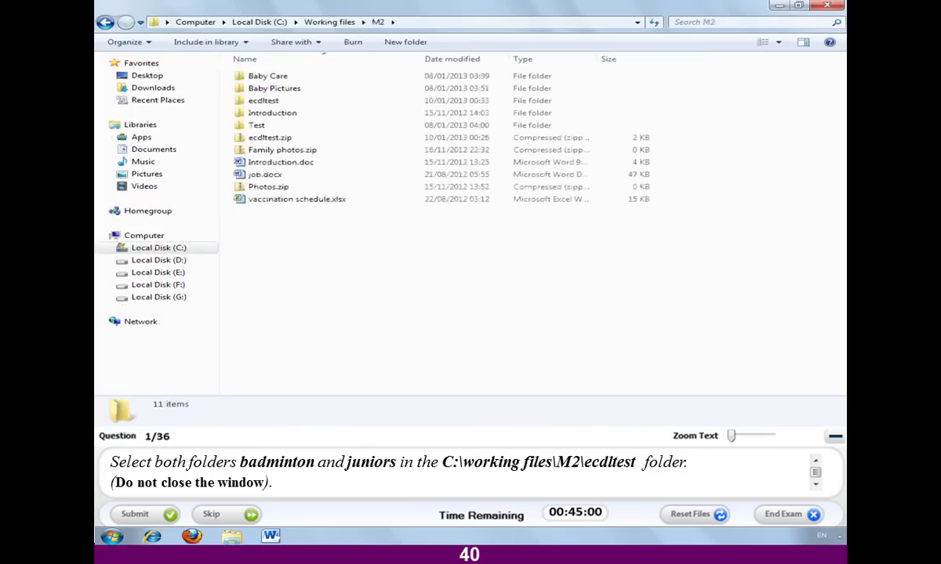
double_click(264, 100)
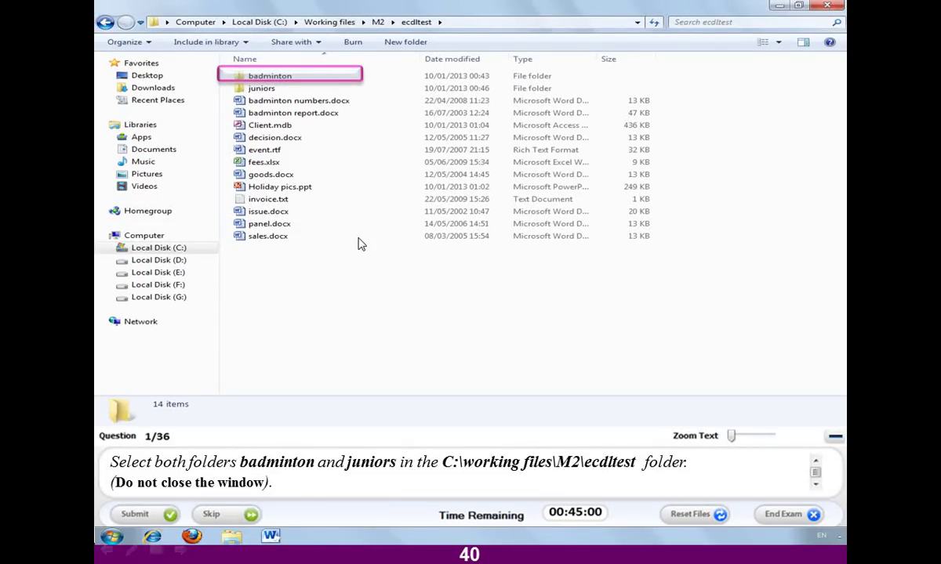
ctrl+click(244, 89)
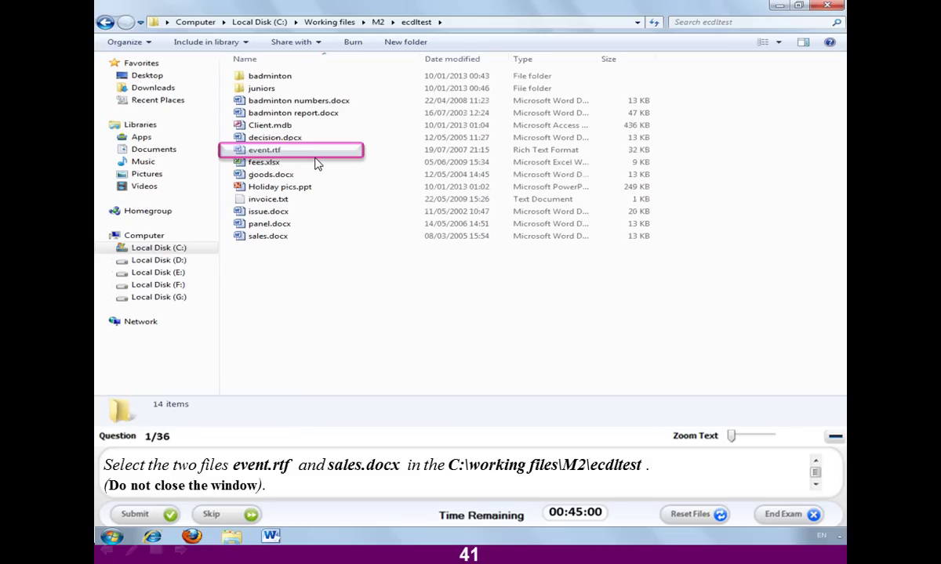
ctrl+click(329, 236)
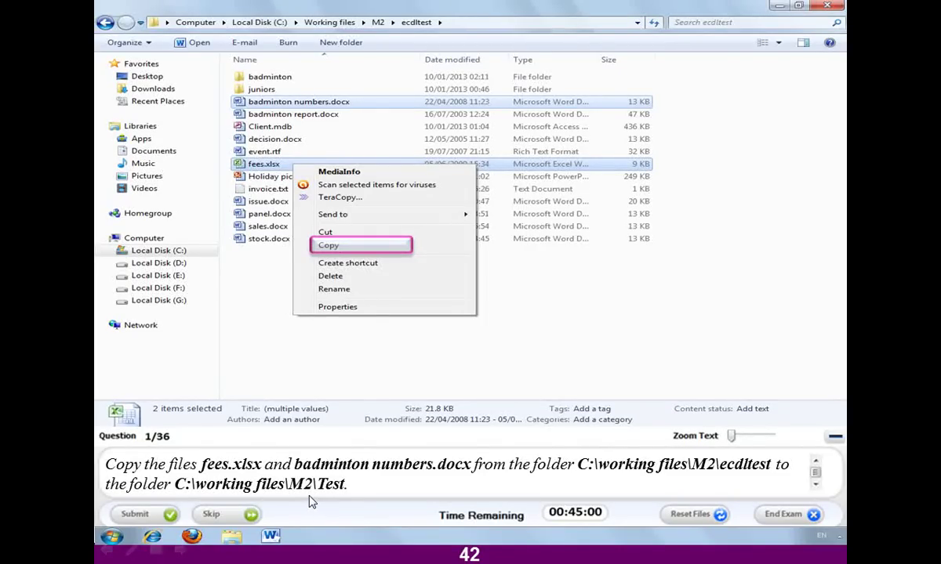
Paste the copied fees.xlsx and badminton numbers.docx files into the C:\Working files\M2\Test folder.
click(378, 24)
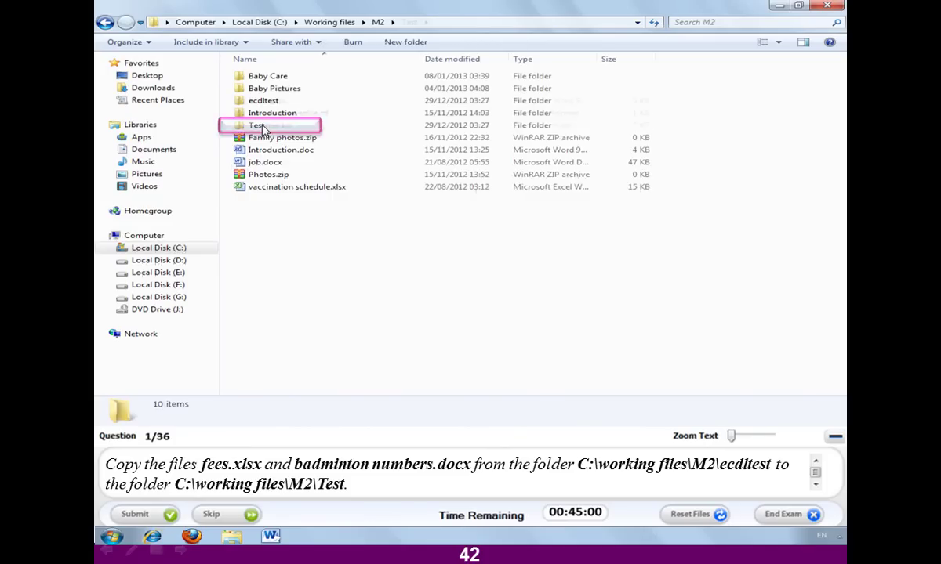
double_click(259, 125)
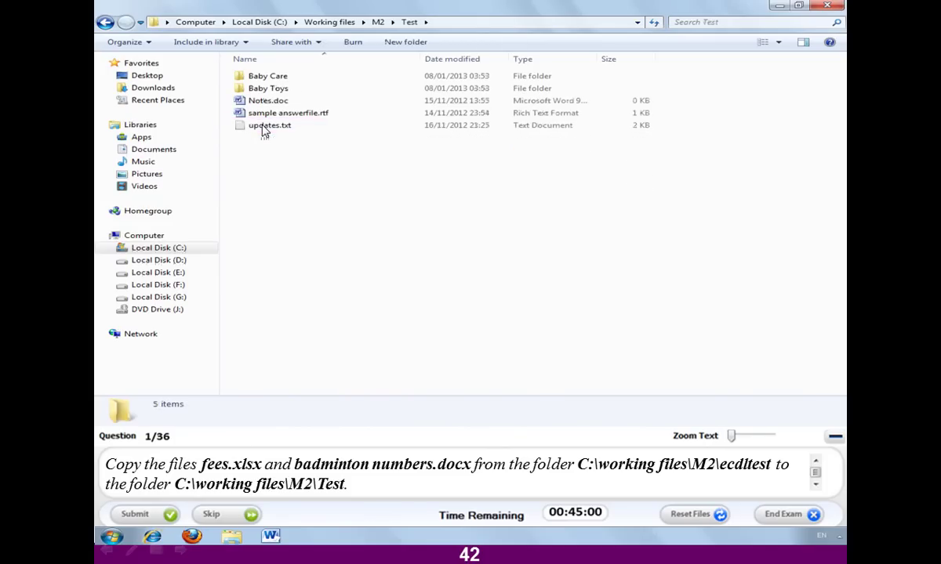
right_click(310, 276)
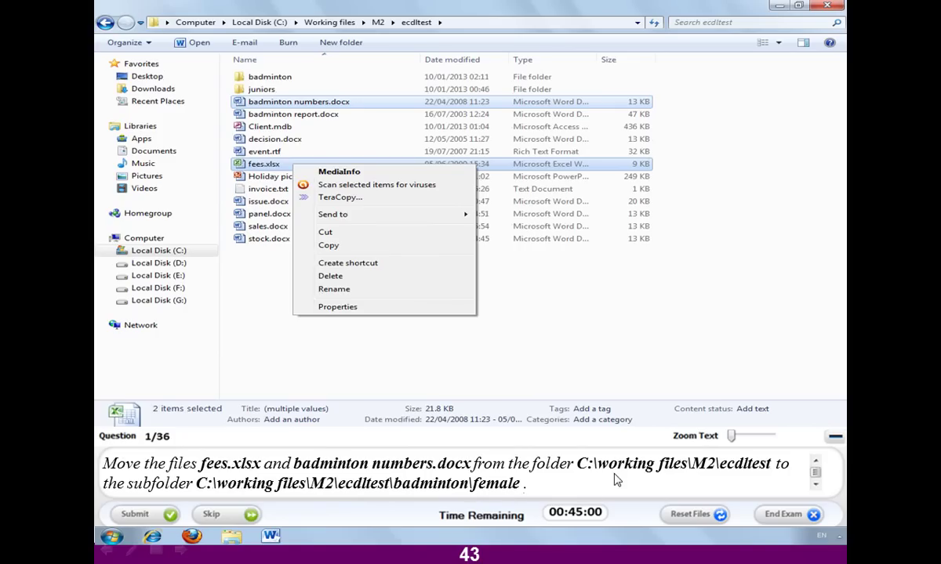
Move fees.xlsx and badminton numbers.docx from the ecdltest folder to its badminton\female subfolder.
key(t)
double_click(259, 78)
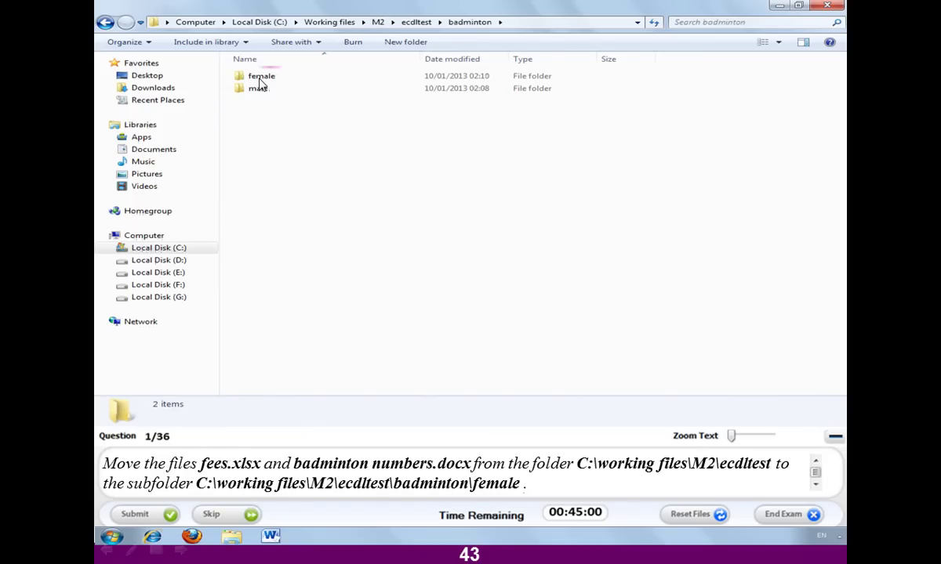
double_click(259, 76)
key(Menu)
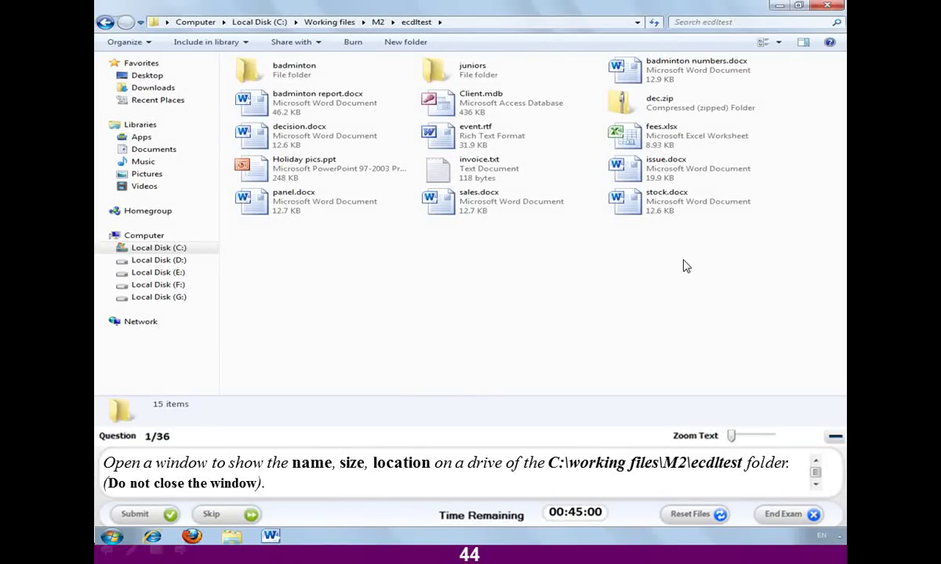
Open the view options of the C:\Working files\M2\ecdltest folder to show its contents in Details view.
click(778, 45)
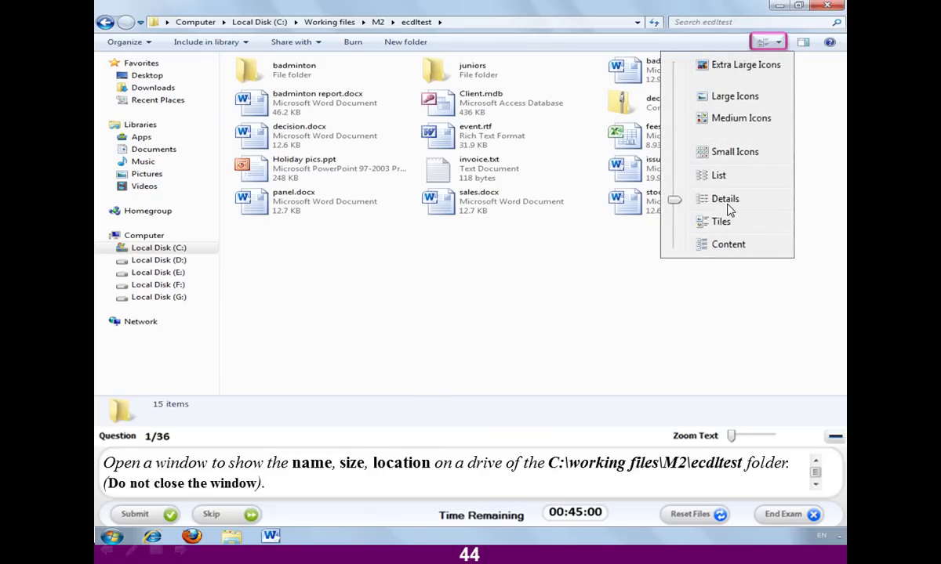
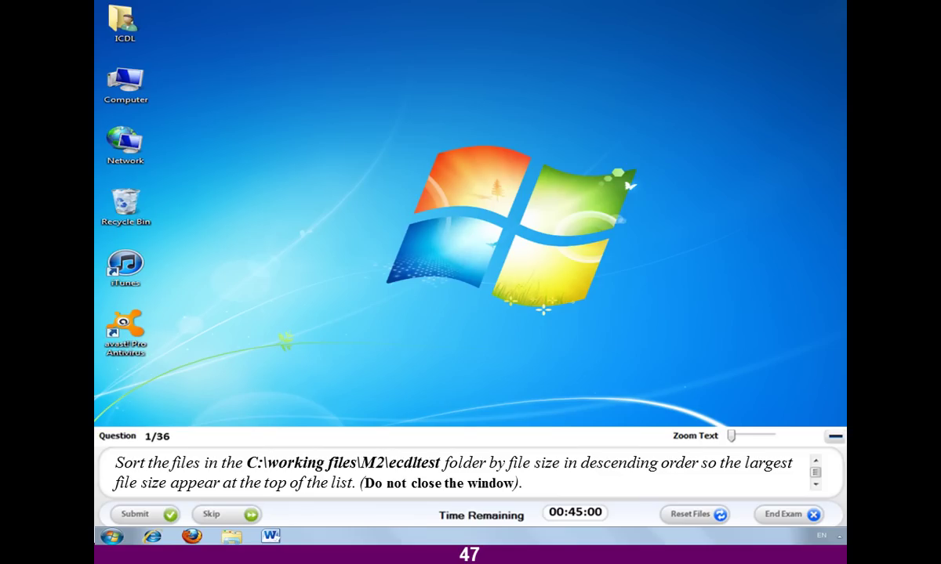
Open the C:\Working files\M2\ecdltest folder to sort its files by size in descending order.
double_click(125, 81)
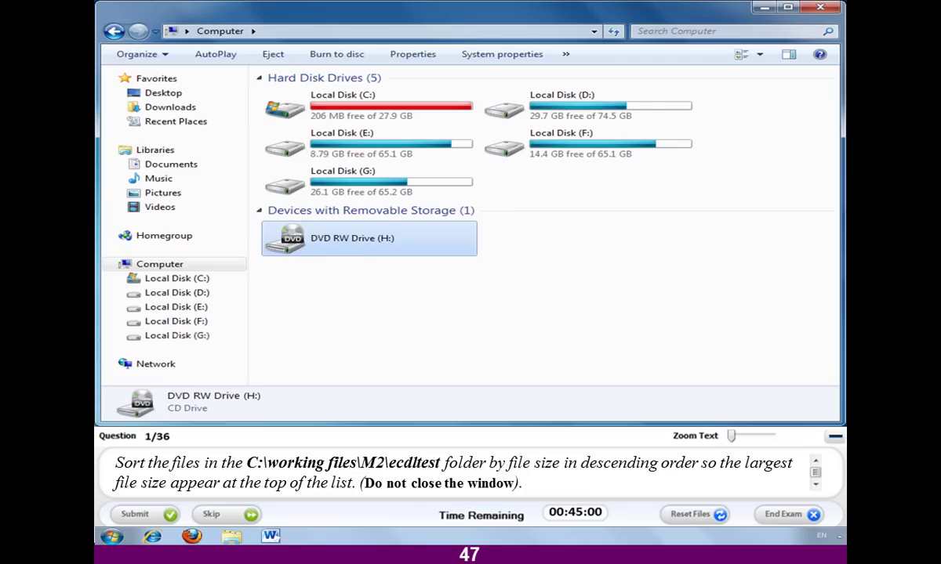
click(177, 278)
double_click(262, 211)
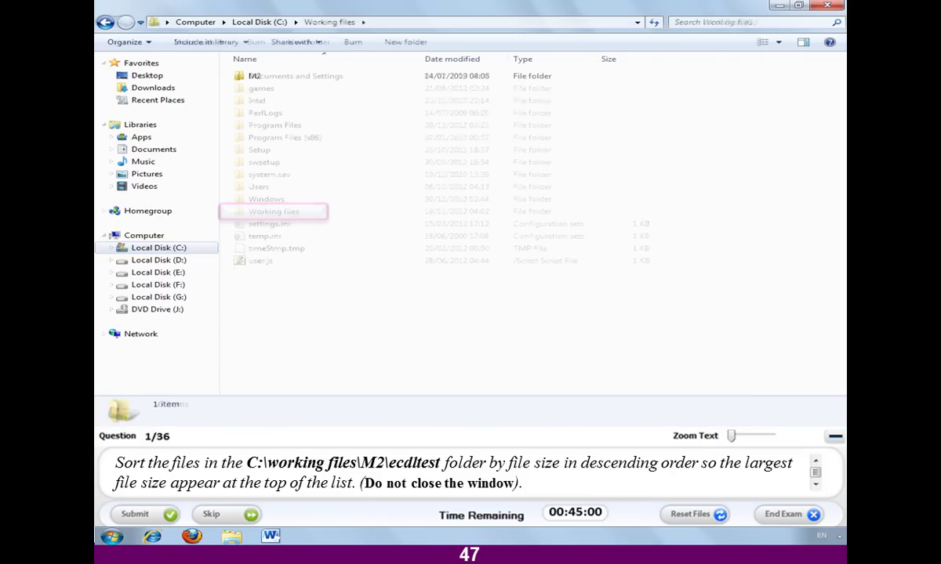
click(246, 76)
key(Return)
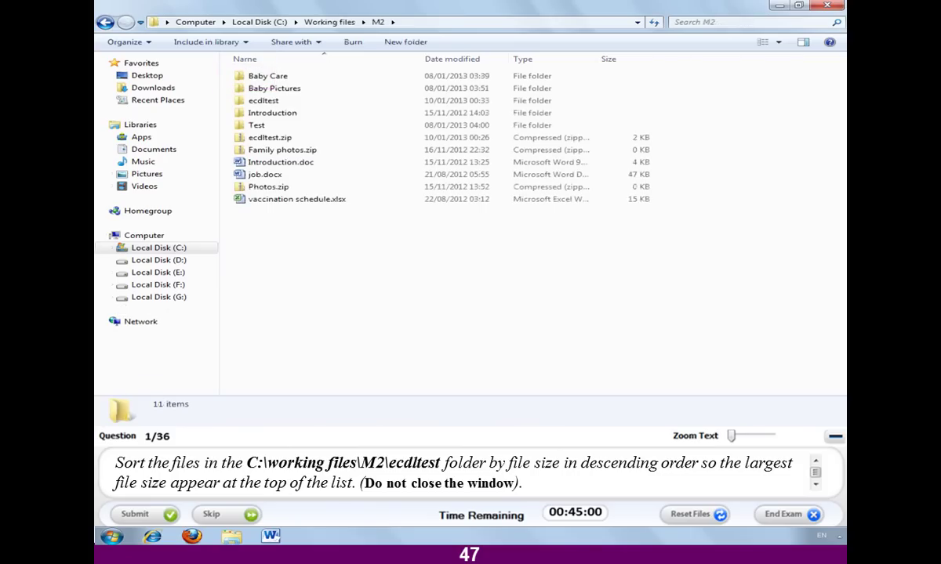
key(Return)
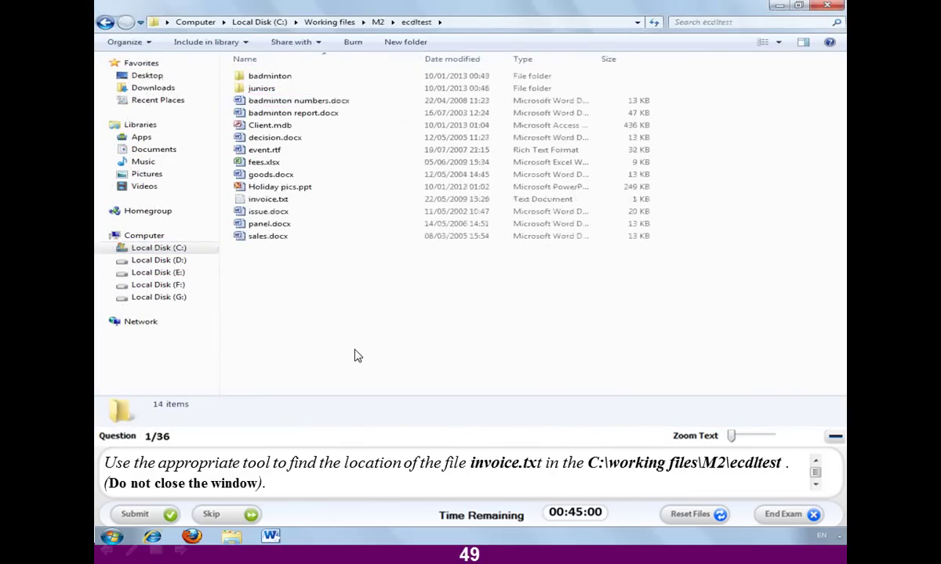
Search the C:\Working files\M2\ecdltest folder for invoice.
click(694, 28)
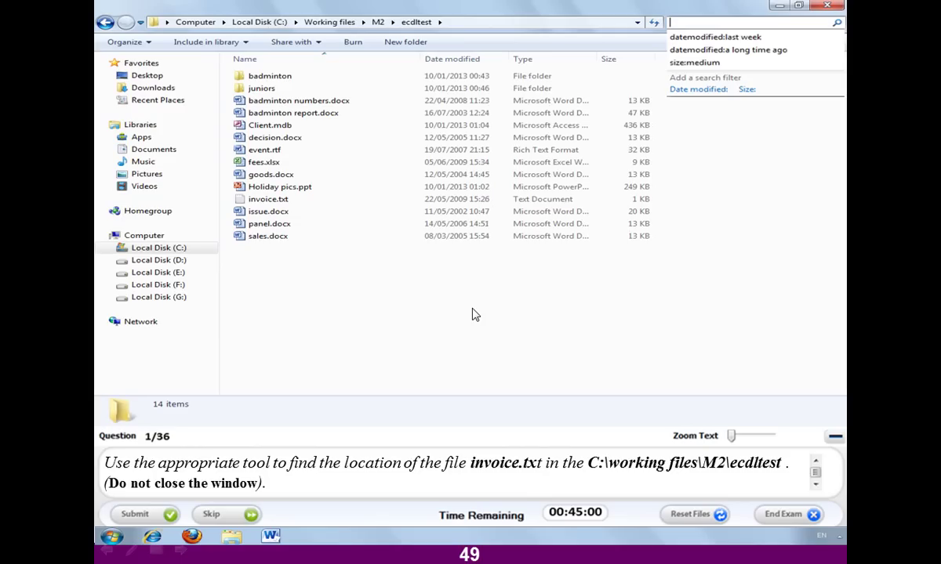
text(invoice)
key(Return)
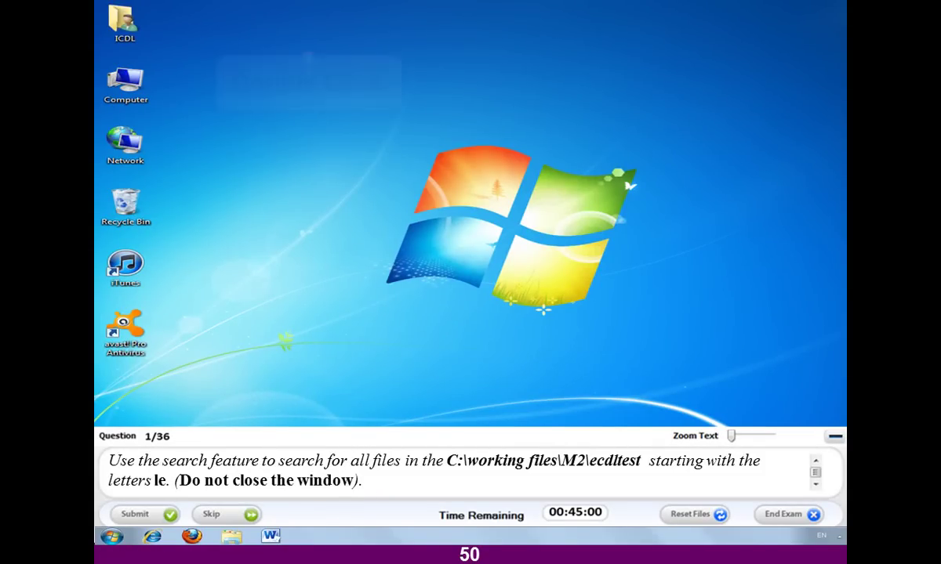
Open the C:\Working files\M2\ecdltest folder and search it for files starting with le.
double_click(125, 81)
click(176, 278)
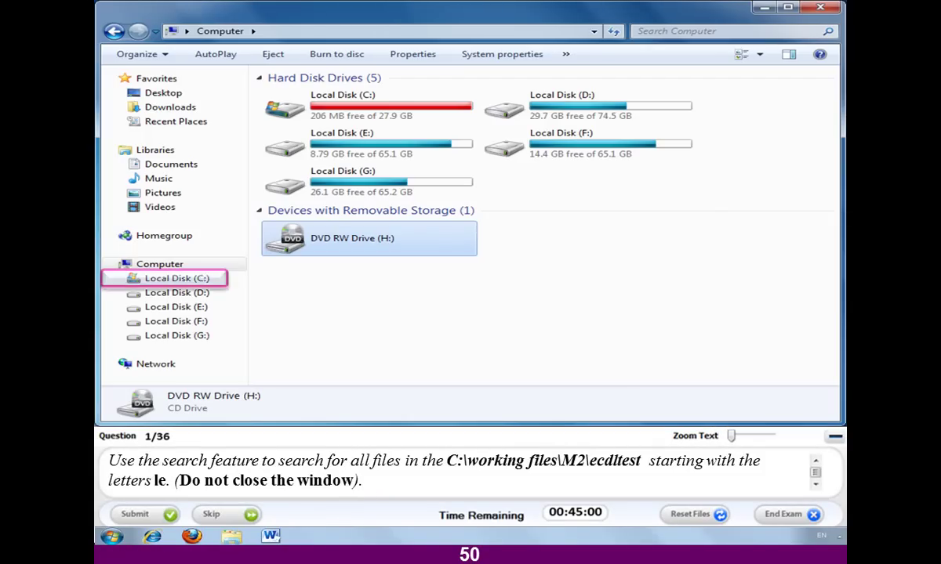
double_click(262, 209)
double_click(250, 76)
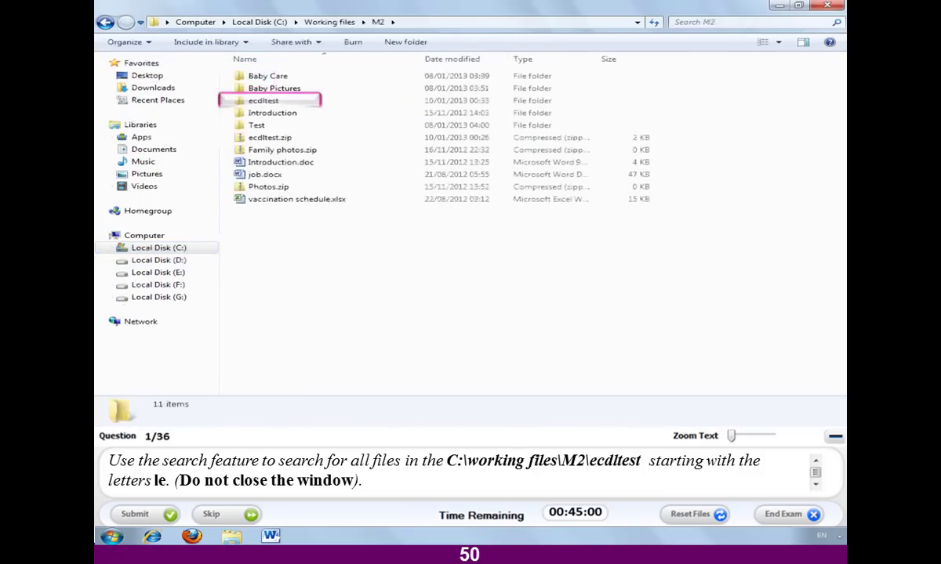
double_click(259, 97)
click(729, 22)
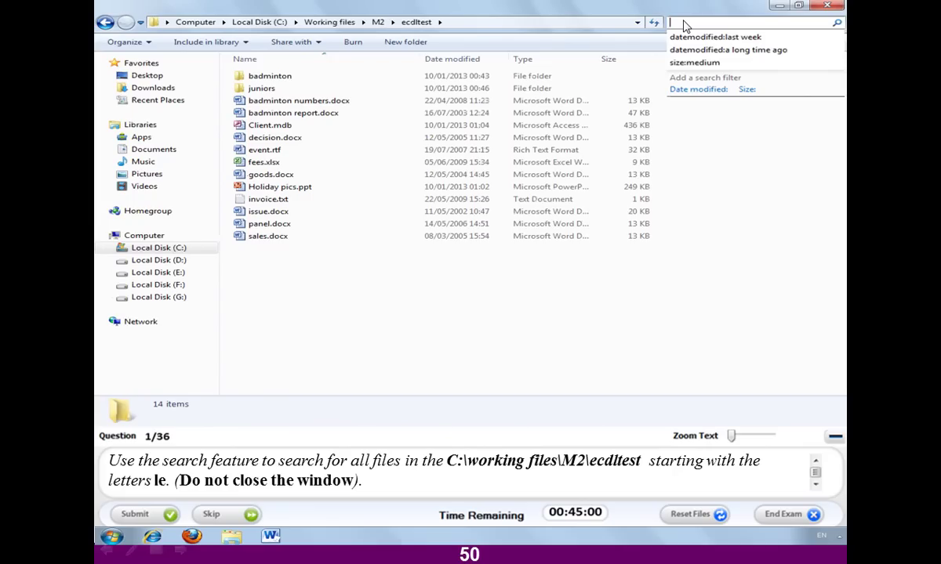
text(le)
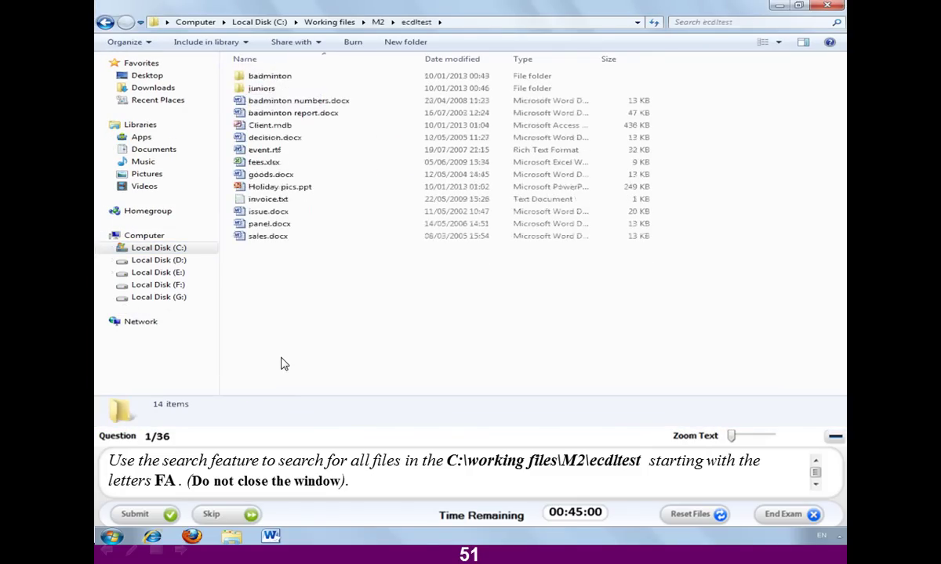
Search the C:\Working files\M2\ecdltest folder for files starting with FA.
click(699, 27)
text(FA)
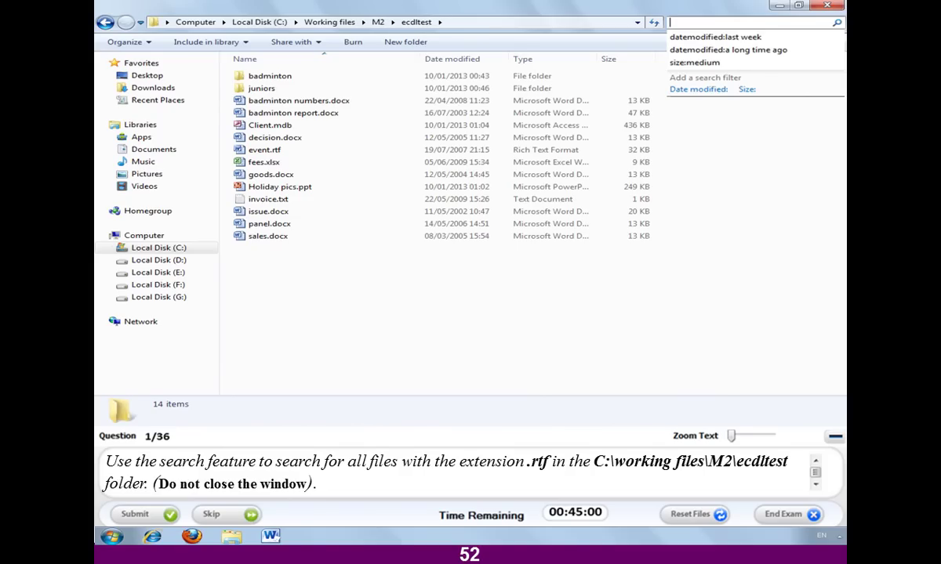
Search the ecdltest folder for .rtf files, and open the Size search filter for the file size question.
text(.rtf)
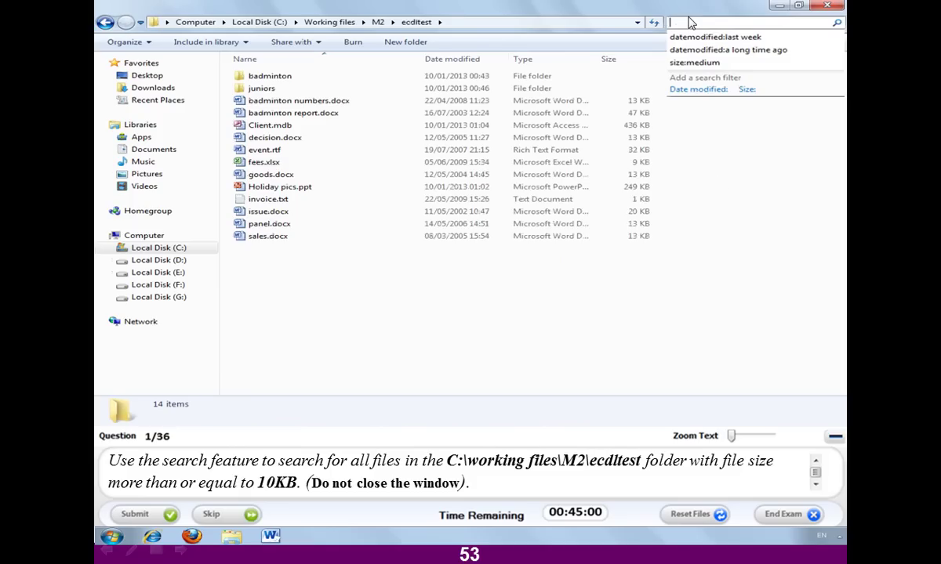
click(749, 92)
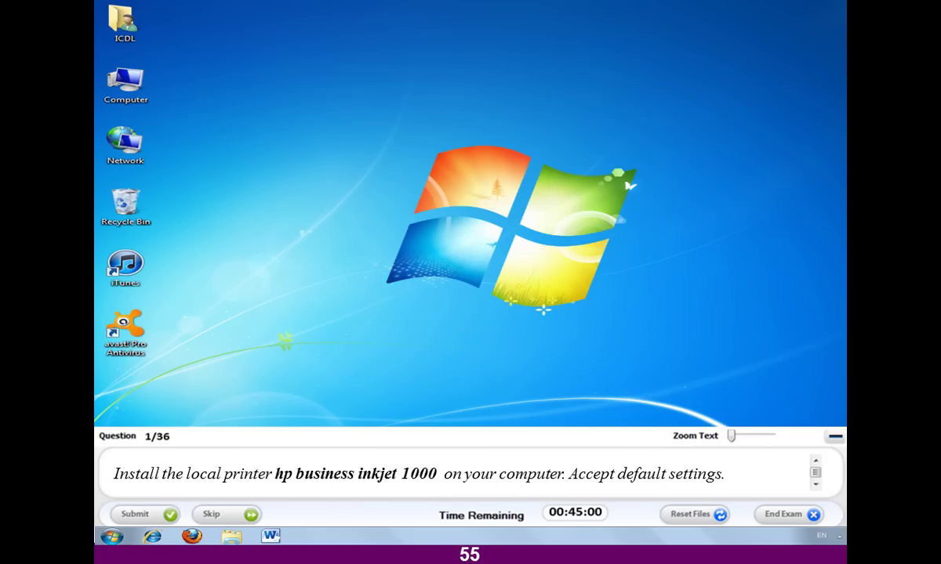
Install the HP model hp business inkjet 1000 as a local printer on the existing LPT1 port, accepting the default settings.
click(110, 537)
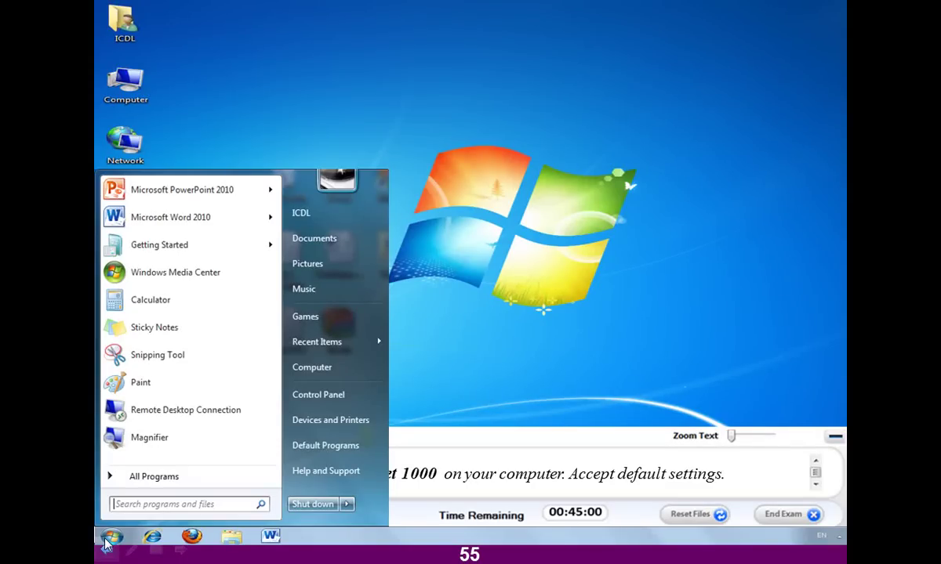
click(321, 421)
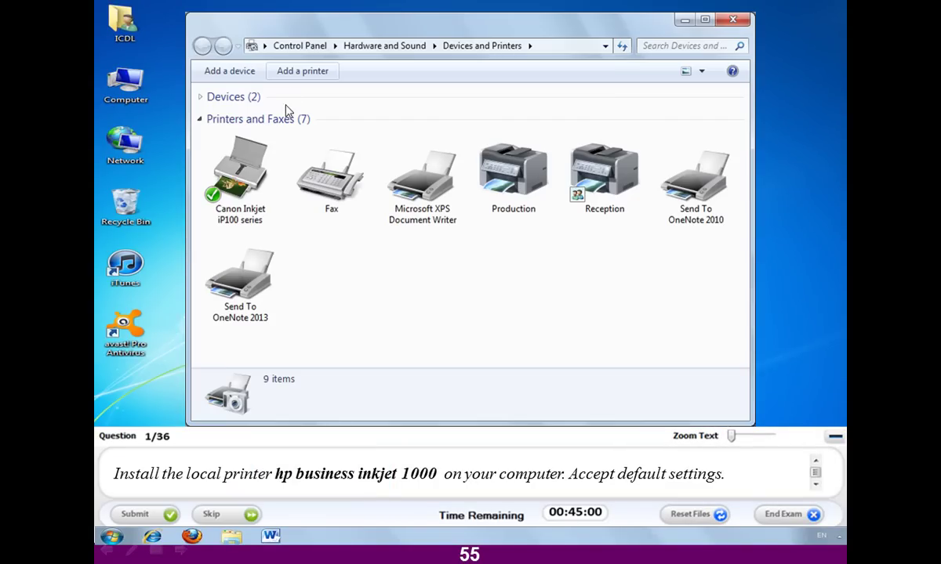
click(304, 73)
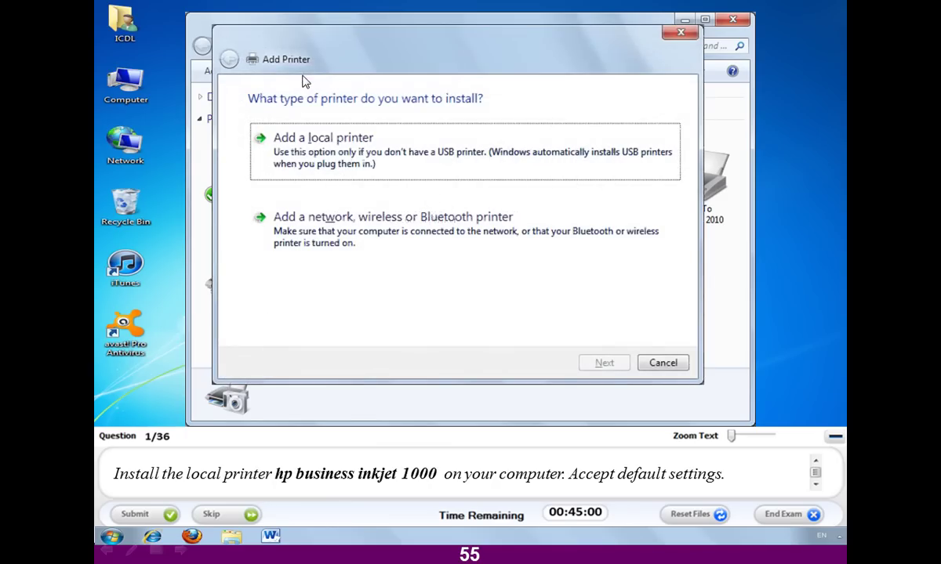
click(313, 161)
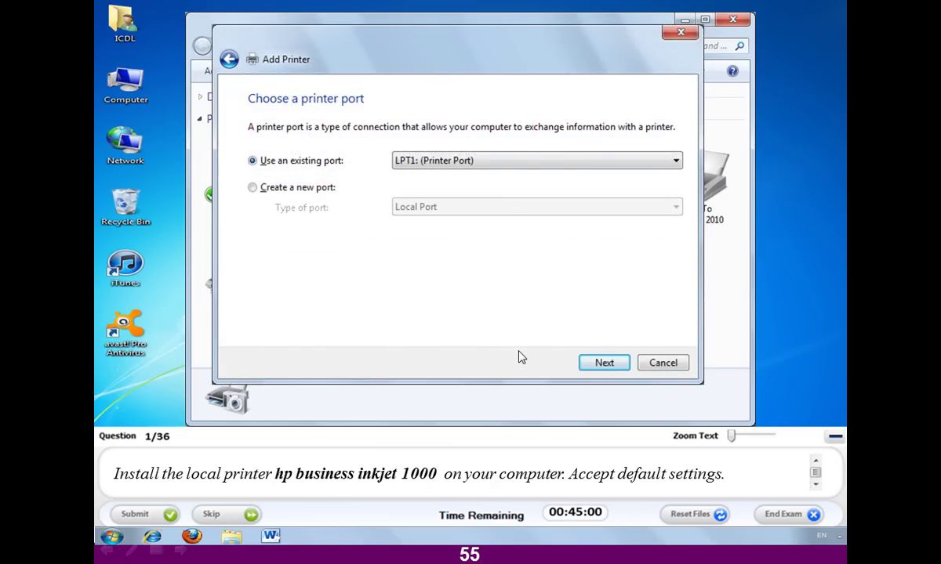
key(Return)
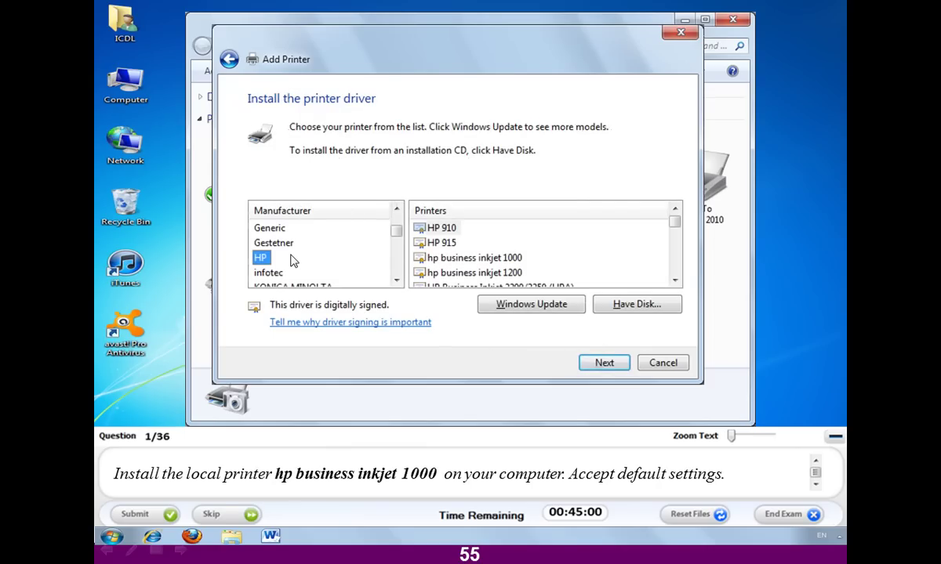
click(457, 259)
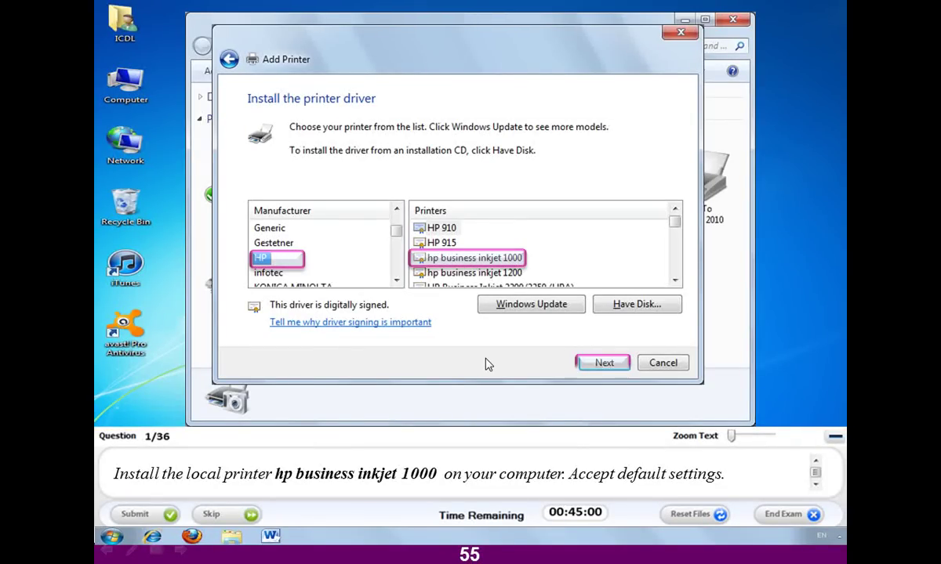
key(Return)
key(Return)
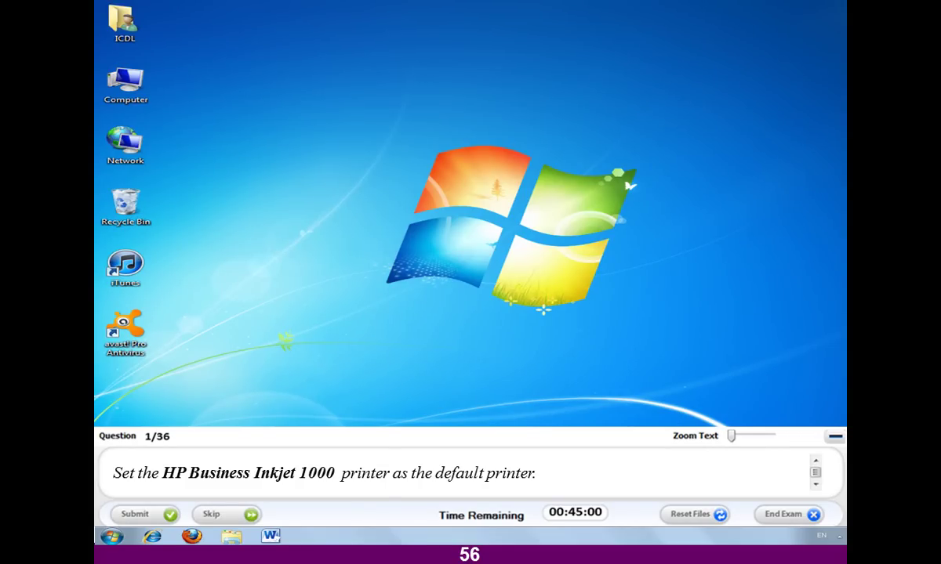
Set the hp business inkjet 1000 as the default printer in Devices and Printers.
key(super)
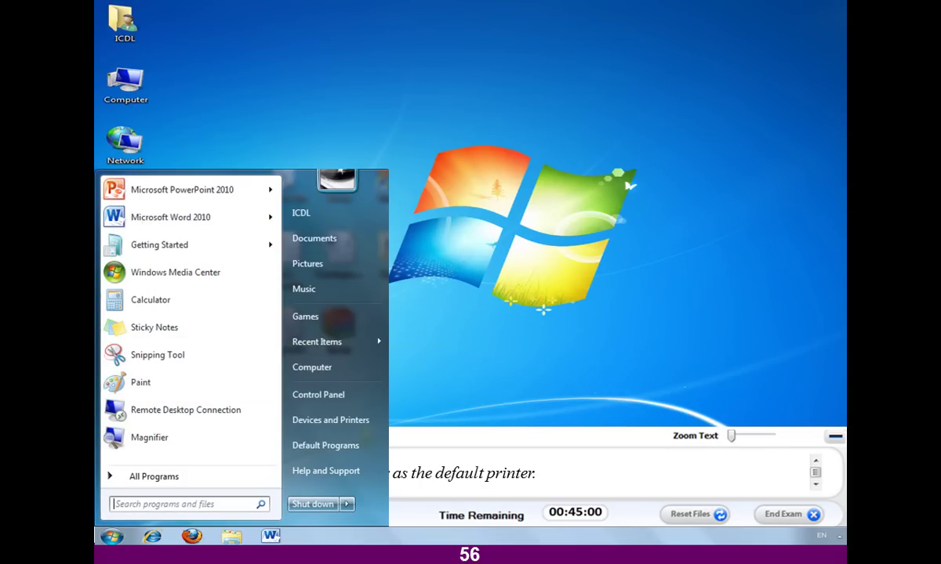
click(338, 427)
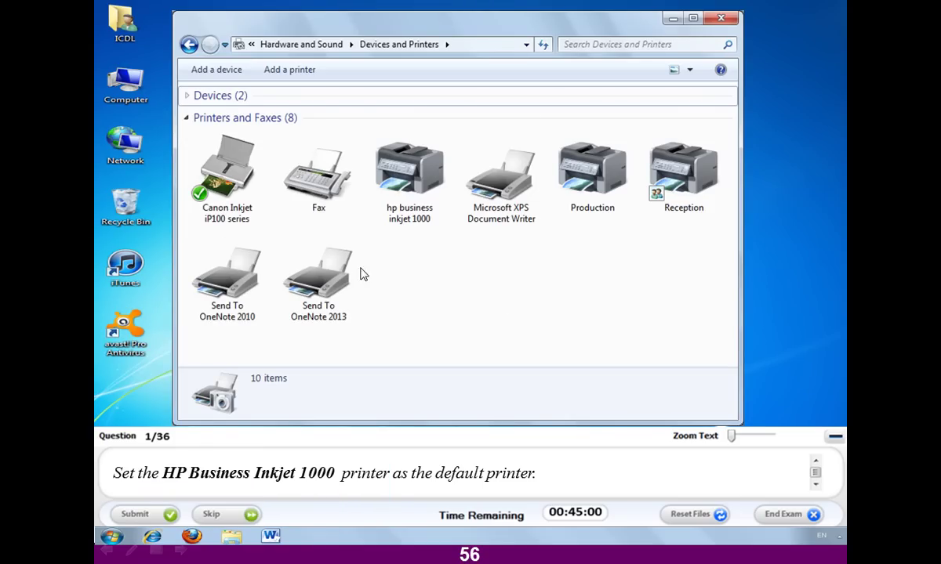
right_click(401, 207)
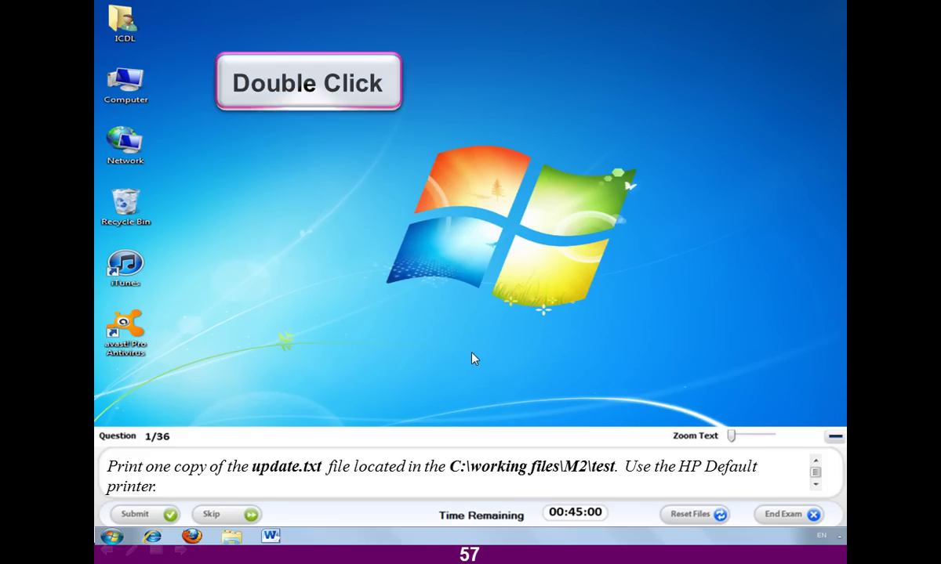
Print updates.txt from the C:\Working files\M2\Test folder on the default HP printer and view the job progress in the print queue.
key(super+e)
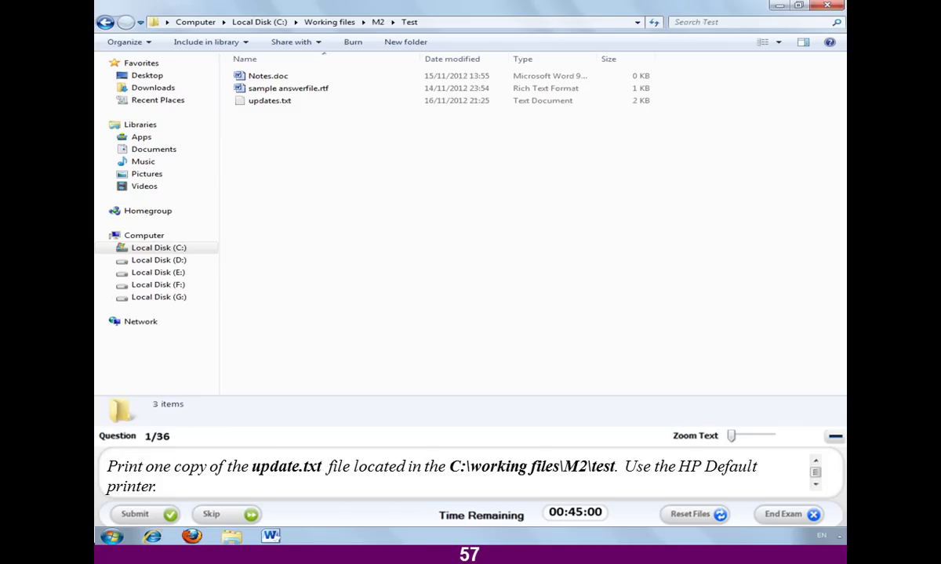
double_click(287, 108)
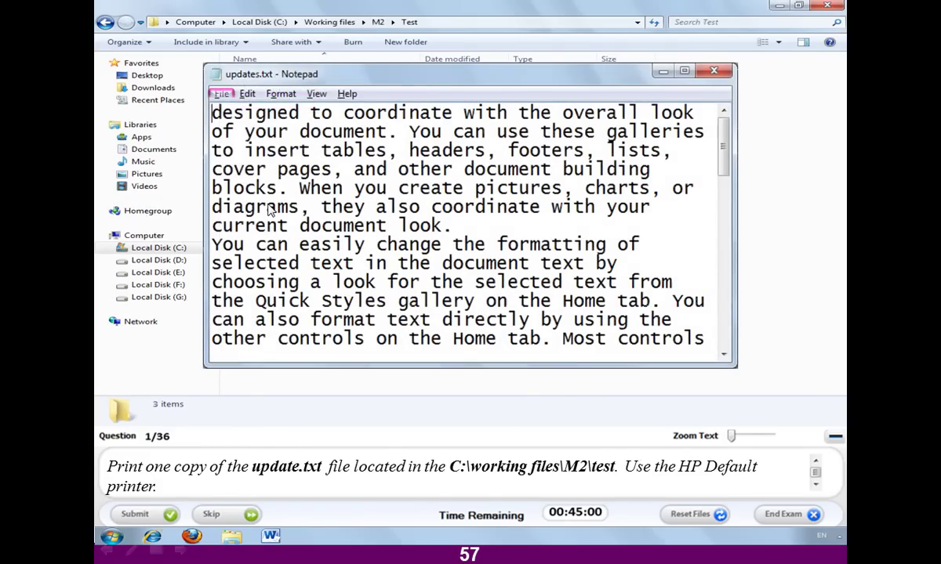
click(221, 94)
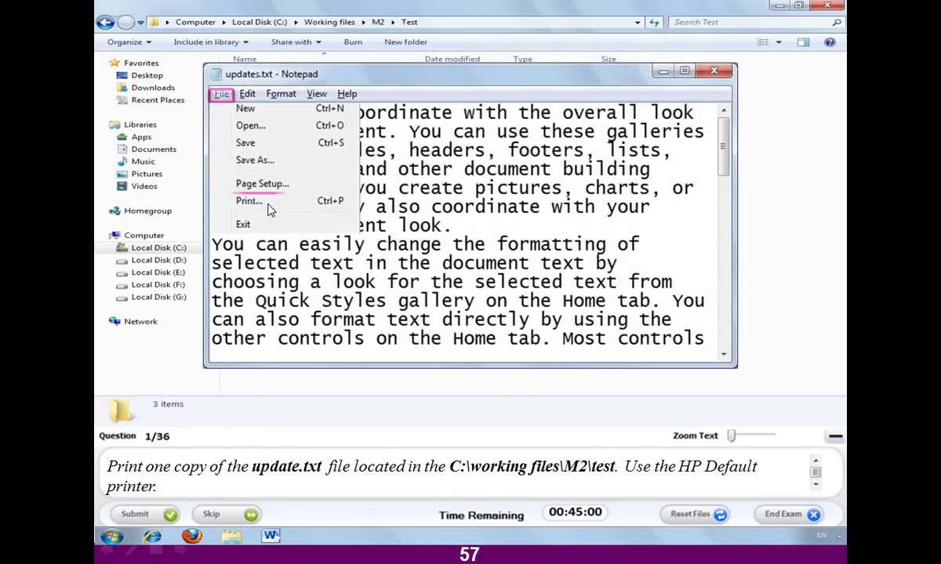
click(268, 205)
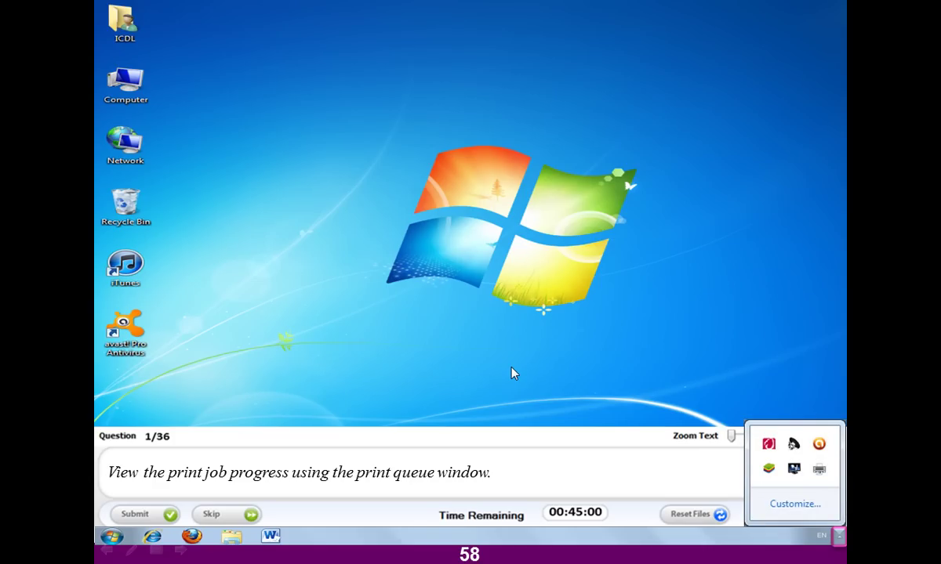
double_click(819, 470)
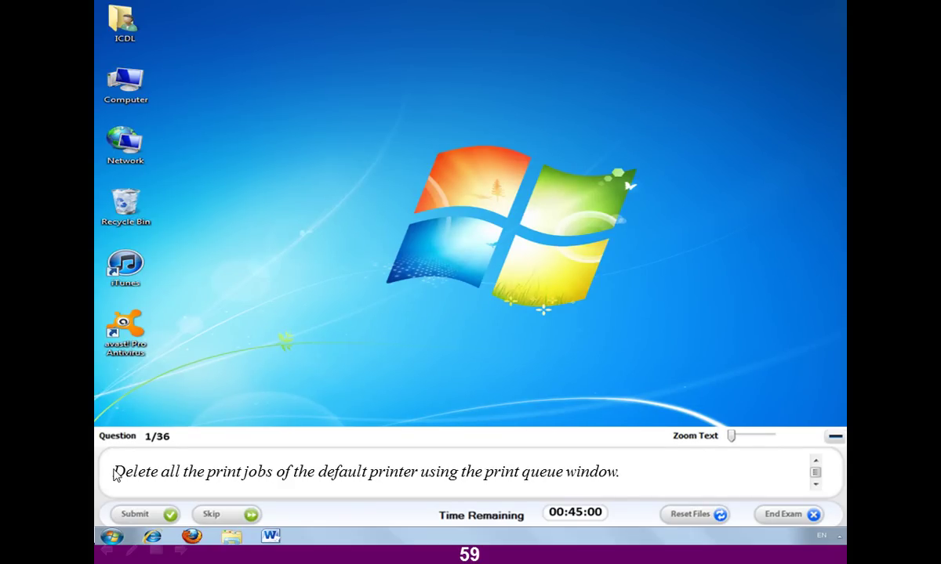
Open the print queue of the hp business inkjet 1000 from Devices and Printers to delete all its print jobs.
key(super)
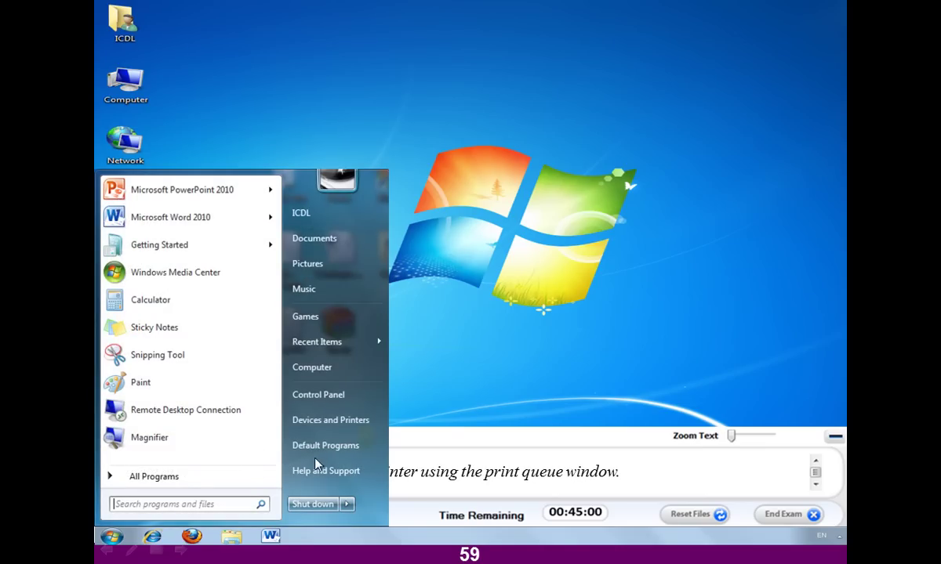
click(325, 421)
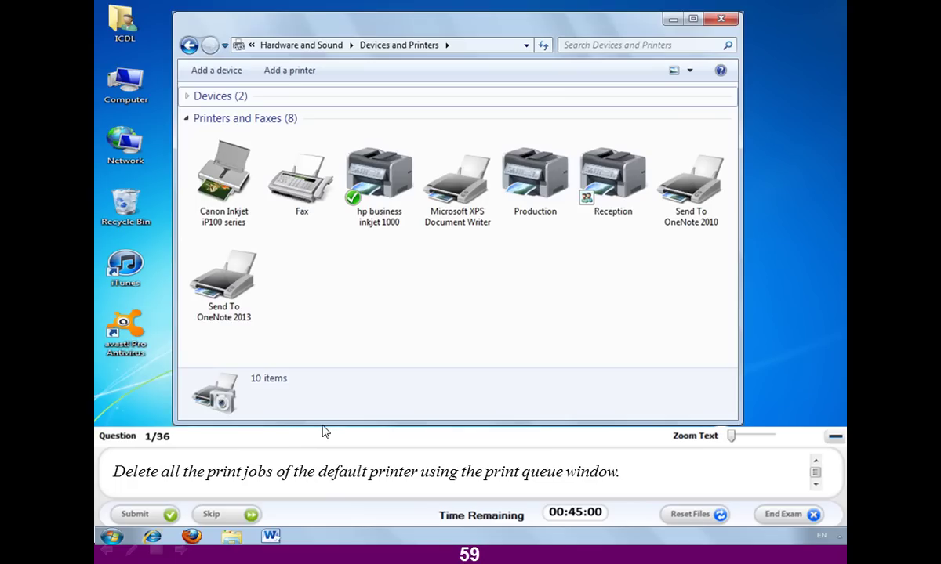
double_click(375, 226)
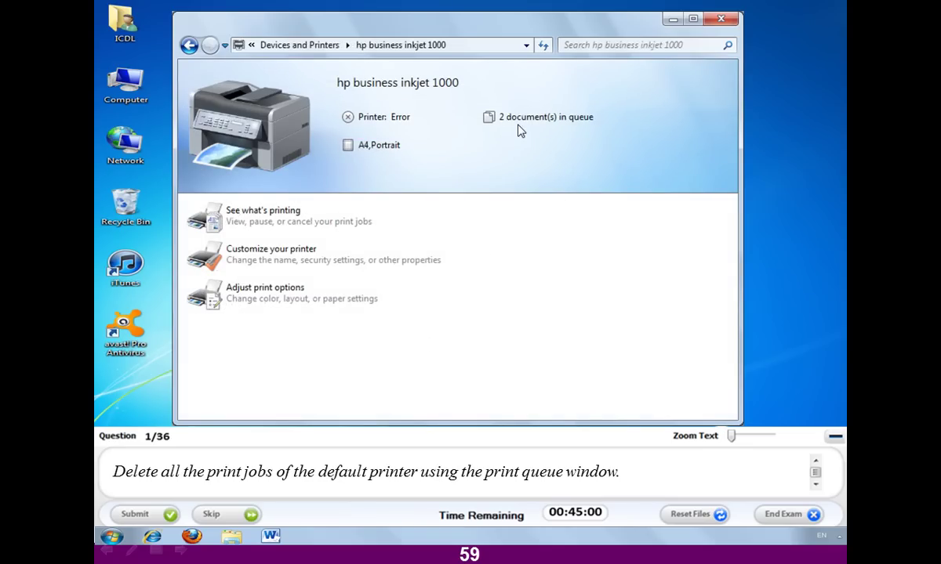
click(587, 120)
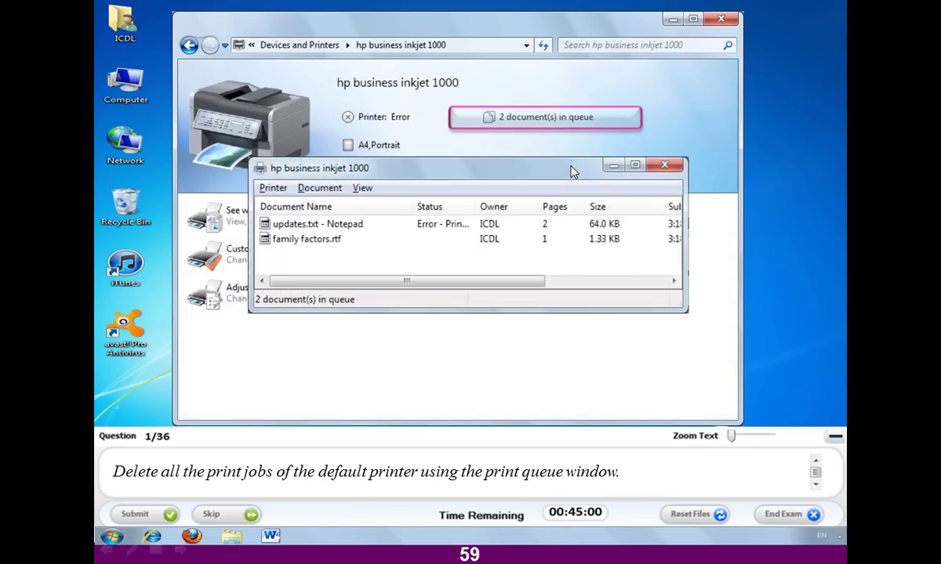
right_click(406, 259)
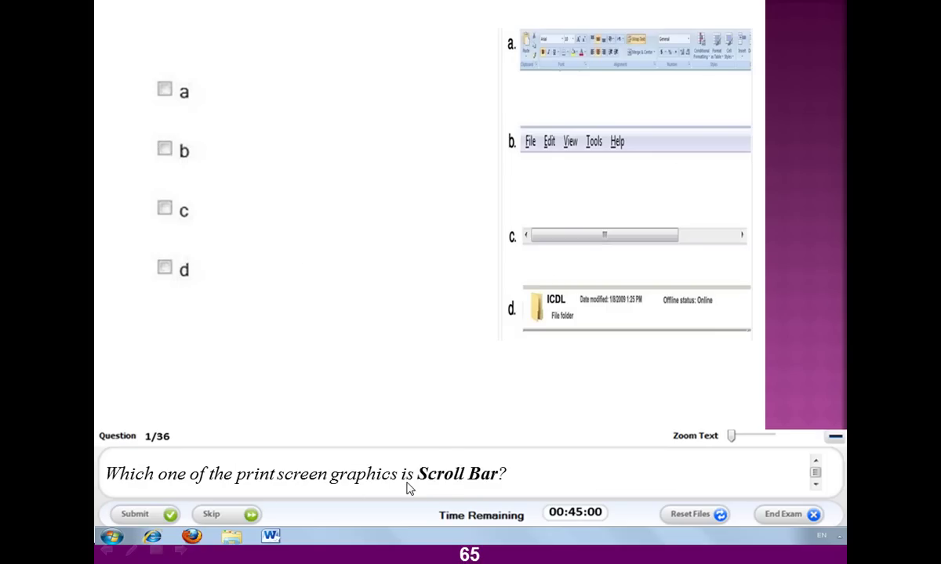
Answer the Scroll Bar image question with c and the Tool bar image question with a.
click(600, 238)
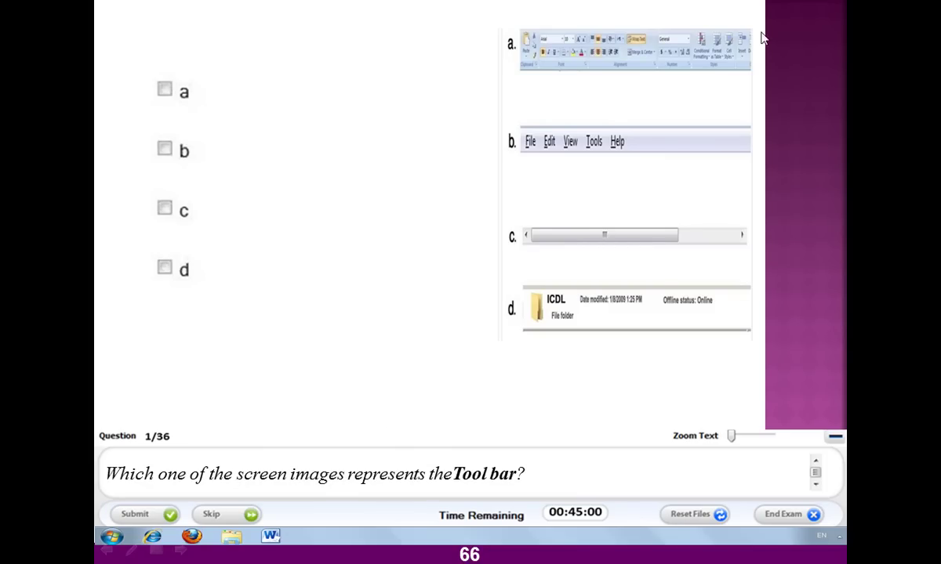
click(584, 68)
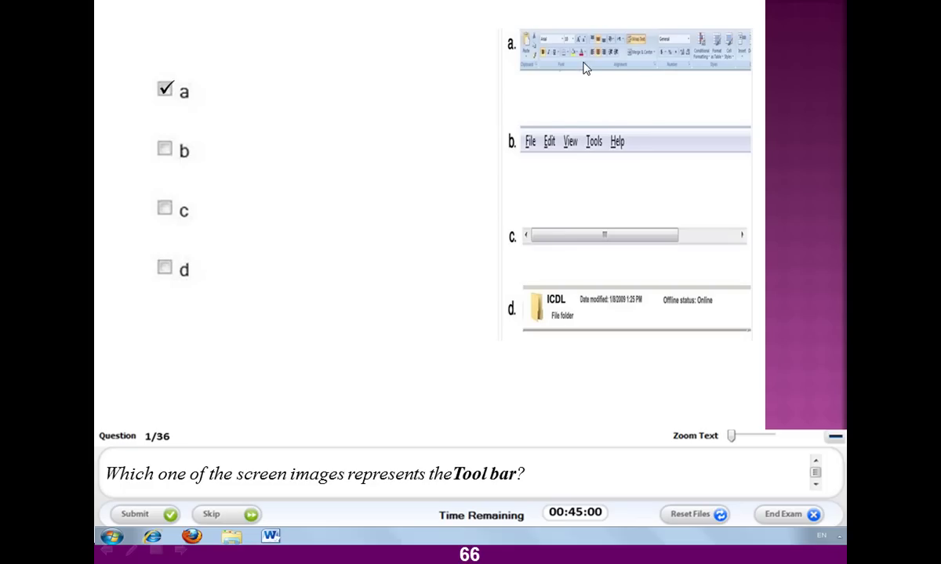